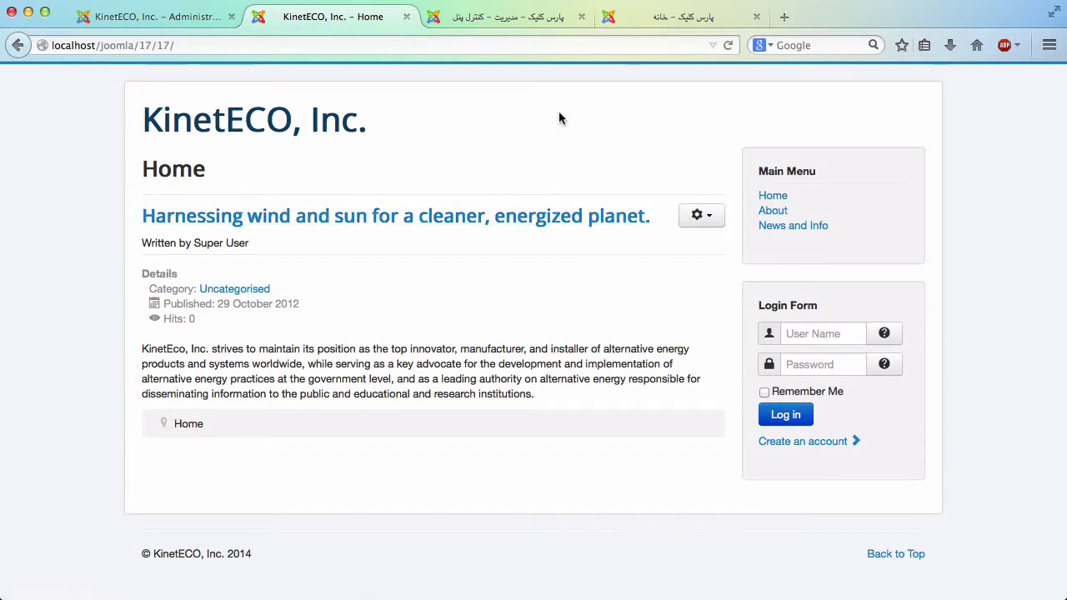
View the Persian site's home page and its administrator control panel menus
{"action": "left_click", "coordinate": [688, 23]}
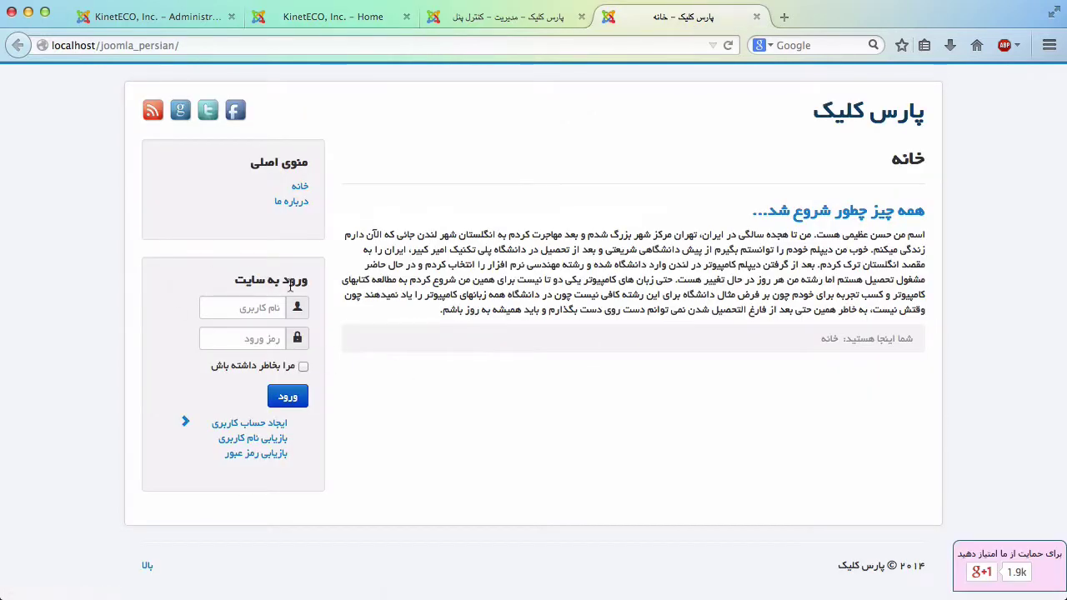
{"action": "left_click", "coordinate": [510, 30]}
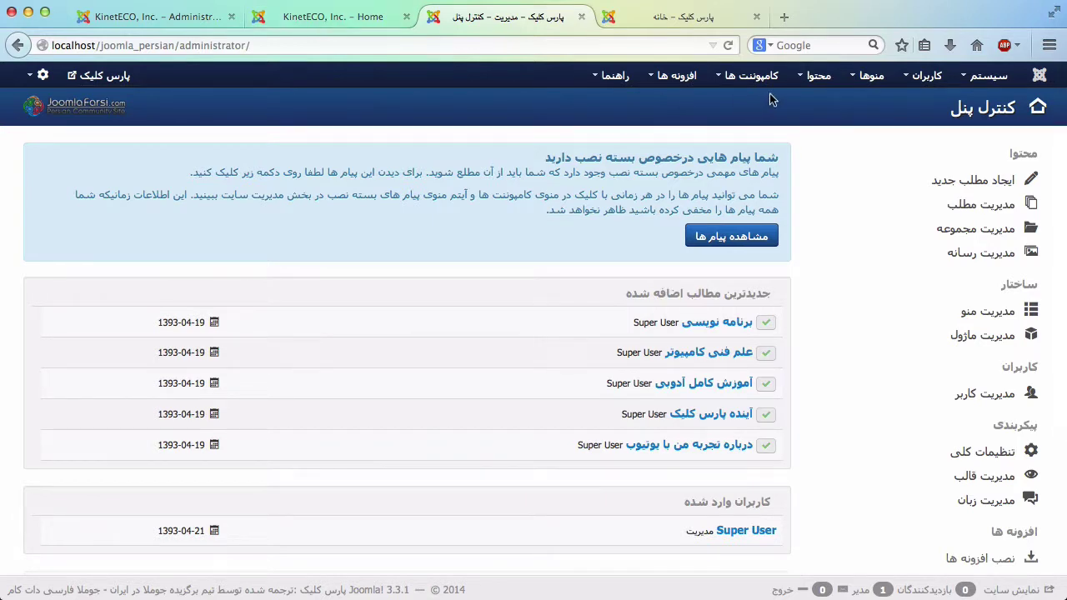
{"action": "left_click", "coordinate": [871, 77]}
{"action": "mouse_move", "coordinate": [851, 139]}
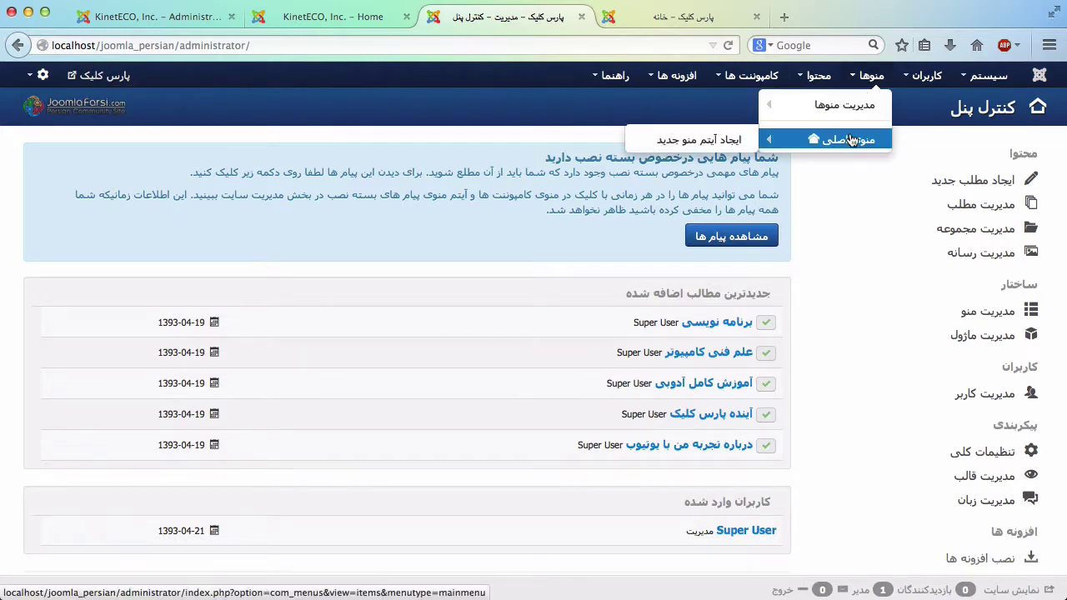
Compare the KinetECO and Persian home pages and administrator control panels
{"action": "left_click", "coordinate": [150, 16]}
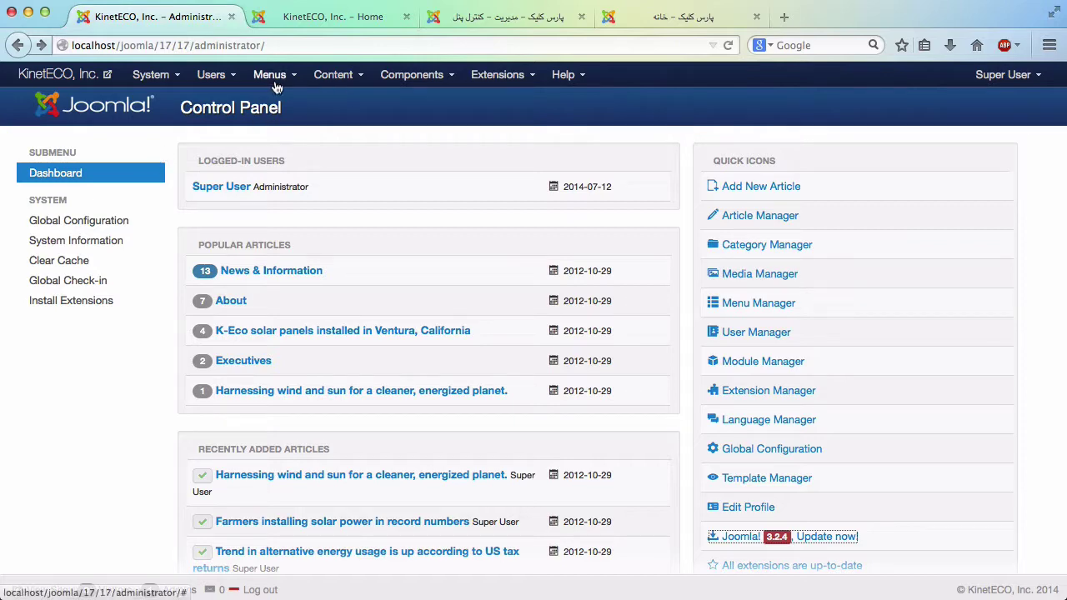
{"action": "left_click", "coordinate": [685, 18]}
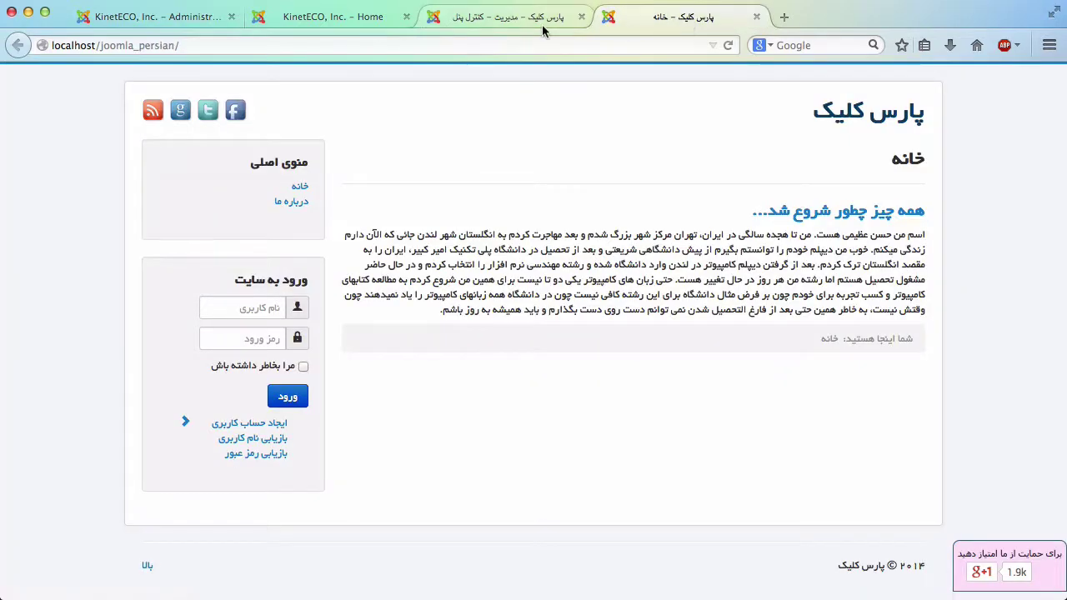
{"action": "left_click", "coordinate": [508, 16]}
{"action": "mouse_move", "coordinate": [871, 90]}
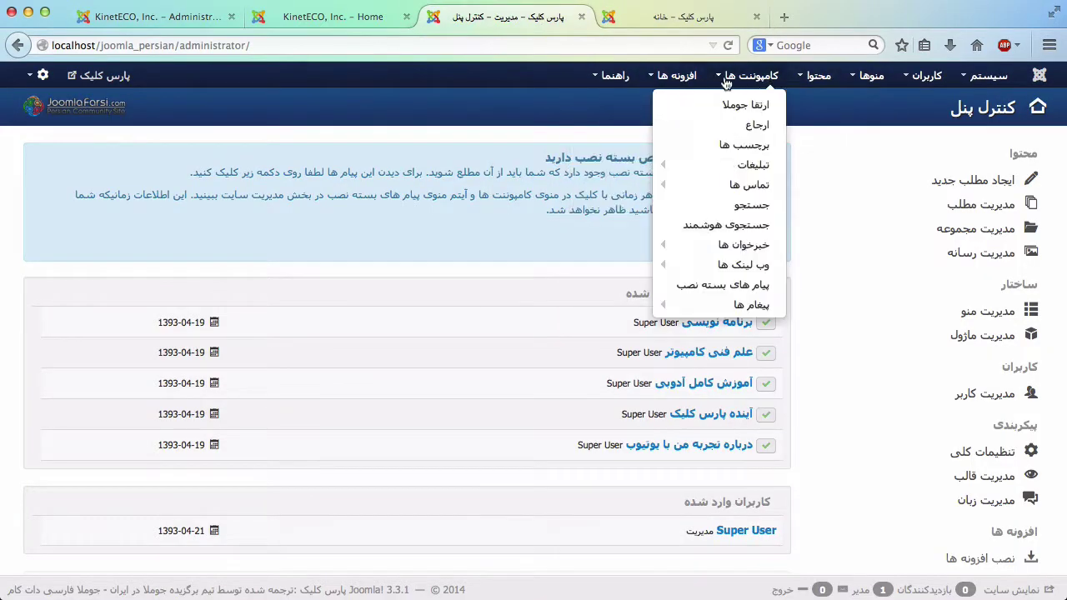
{"action": "mouse_move", "coordinate": [614, 75]}
{"action": "left_click", "coordinate": [125, 11]}
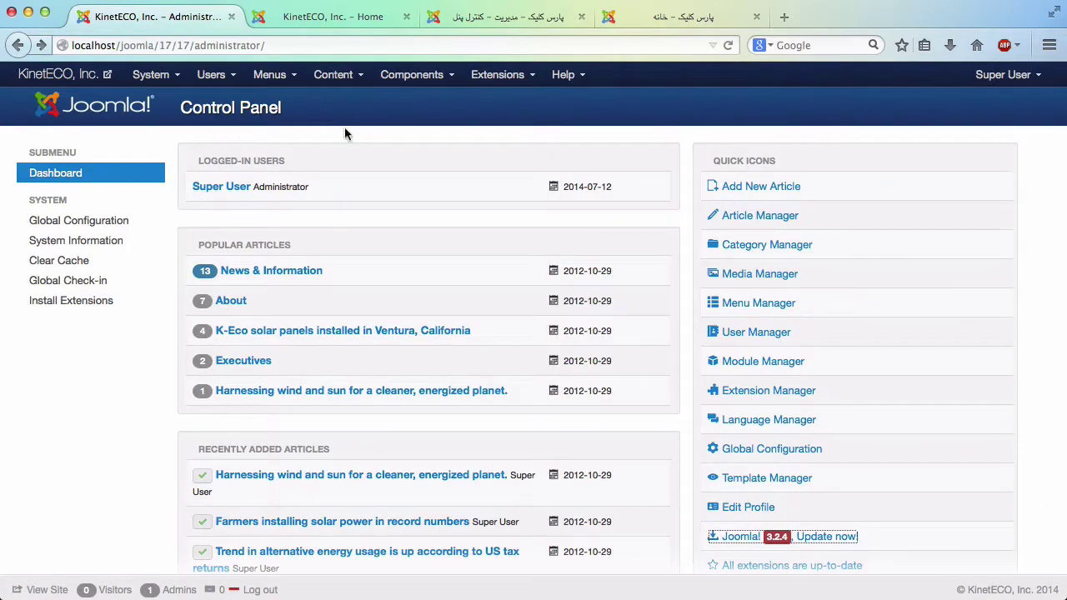
{"action": "left_click", "coordinate": [341, 17]}
{"action": "left_click", "coordinate": [508, 16]}
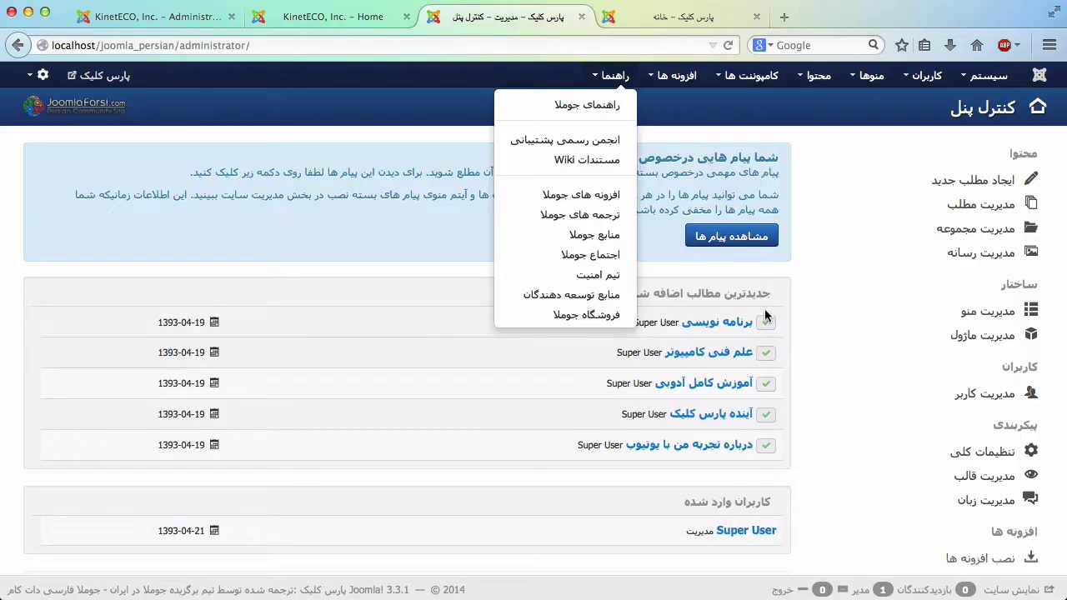
Glance at the Persian Module Manager, then settle on the KinetECO administrator control panel
{"action": "left_click", "coordinate": [828, 338]}
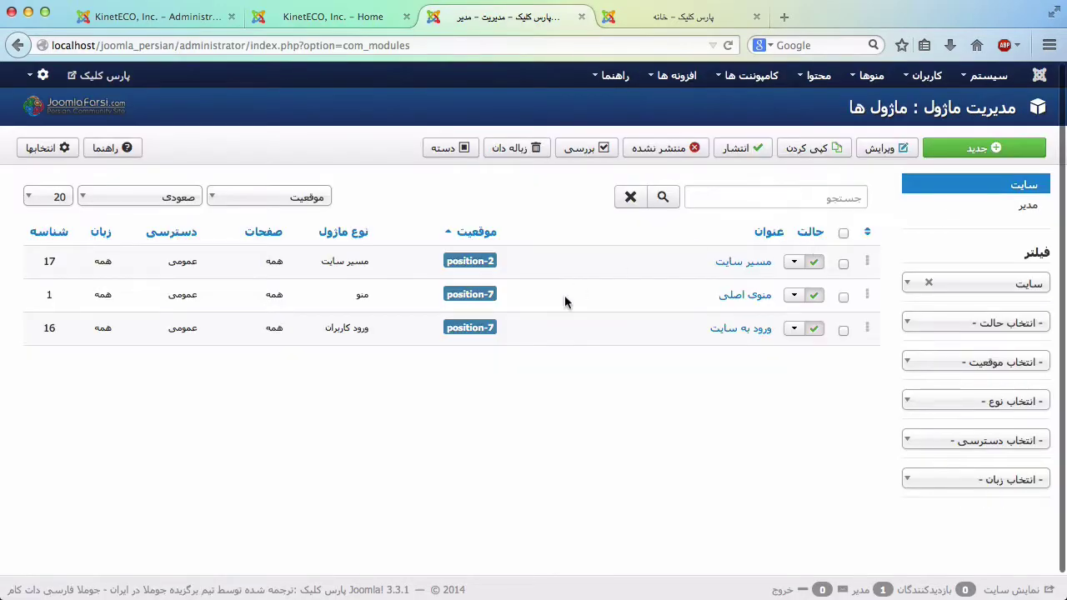
{"action": "key", "text": "alt+Left"}
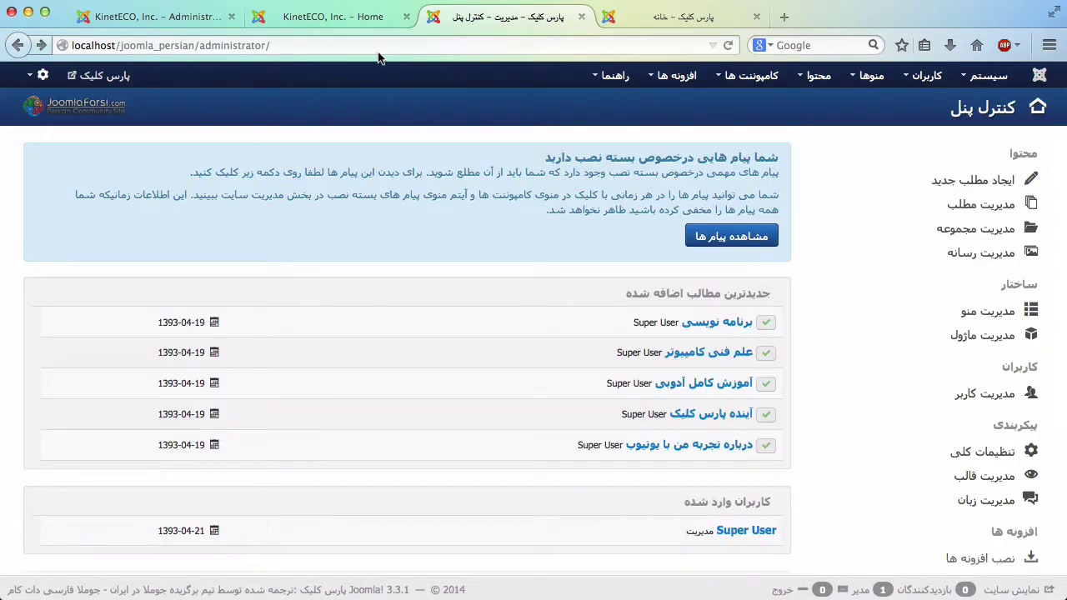
{"action": "left_click", "coordinate": [176, 20]}
{"action": "left_click", "coordinate": [504, 19]}
{"action": "left_click", "coordinate": [146, 18]}
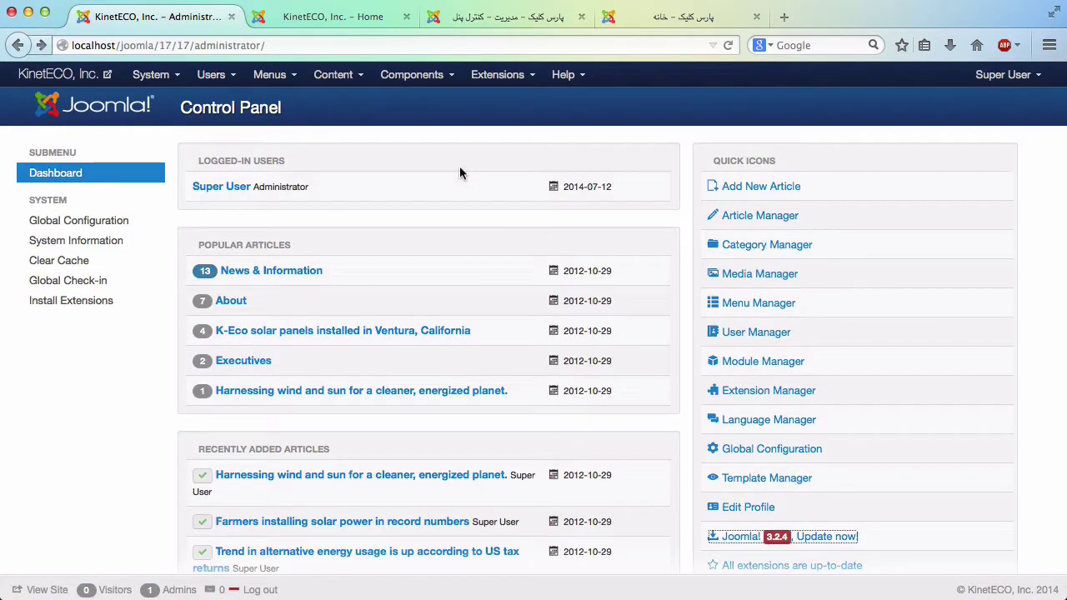
Look over the KinetECO home page, then return to the KinetECO administrator control panel
{"action": "left_click", "coordinate": [487, 21]}
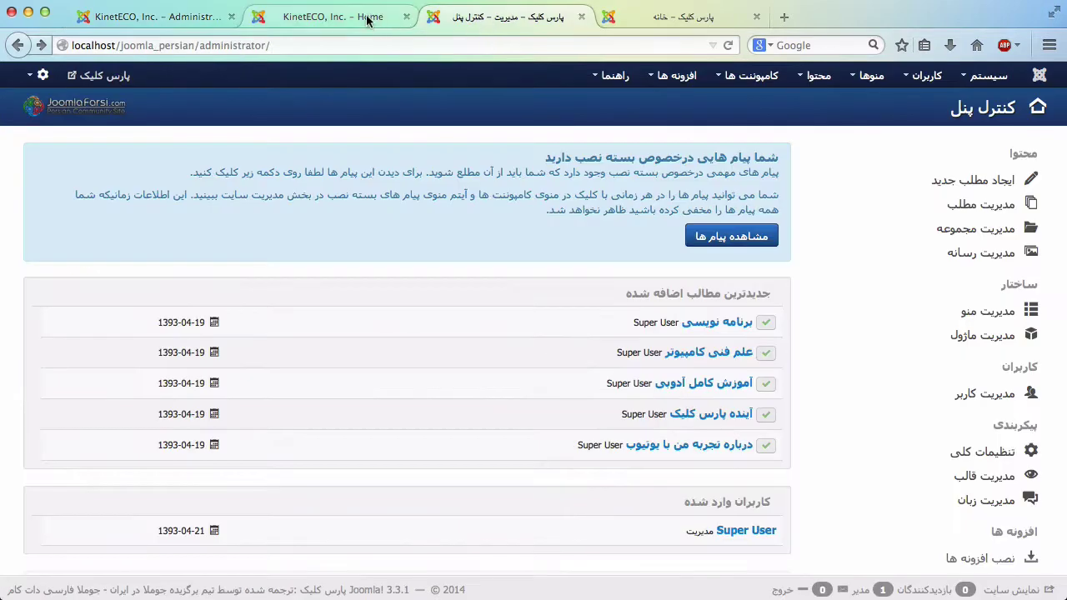
{"action": "left_click", "coordinate": [333, 16]}
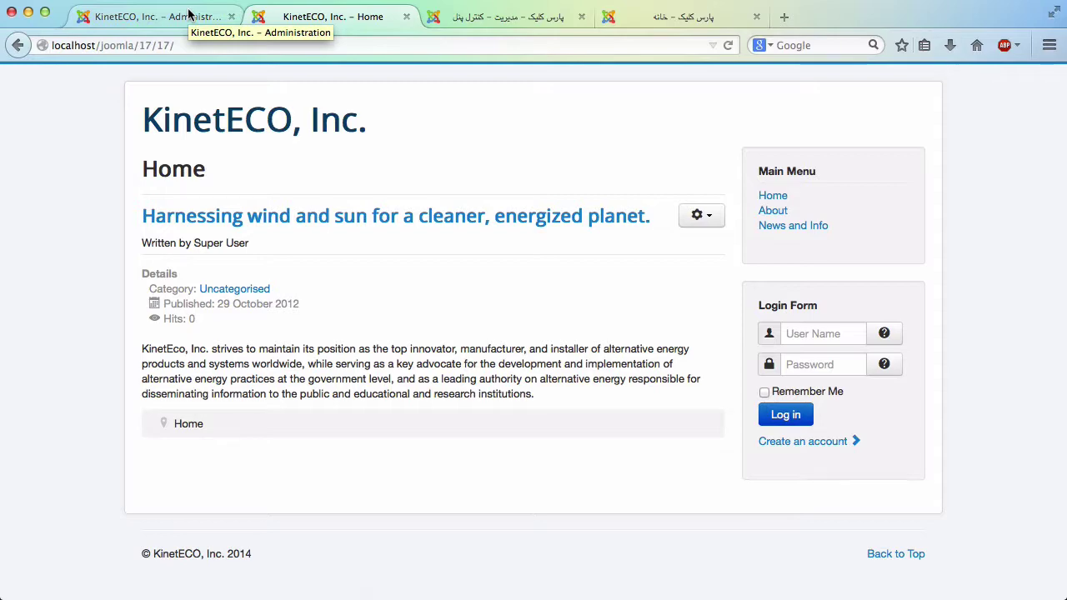
{"action": "left_click", "coordinate": [190, 15]}
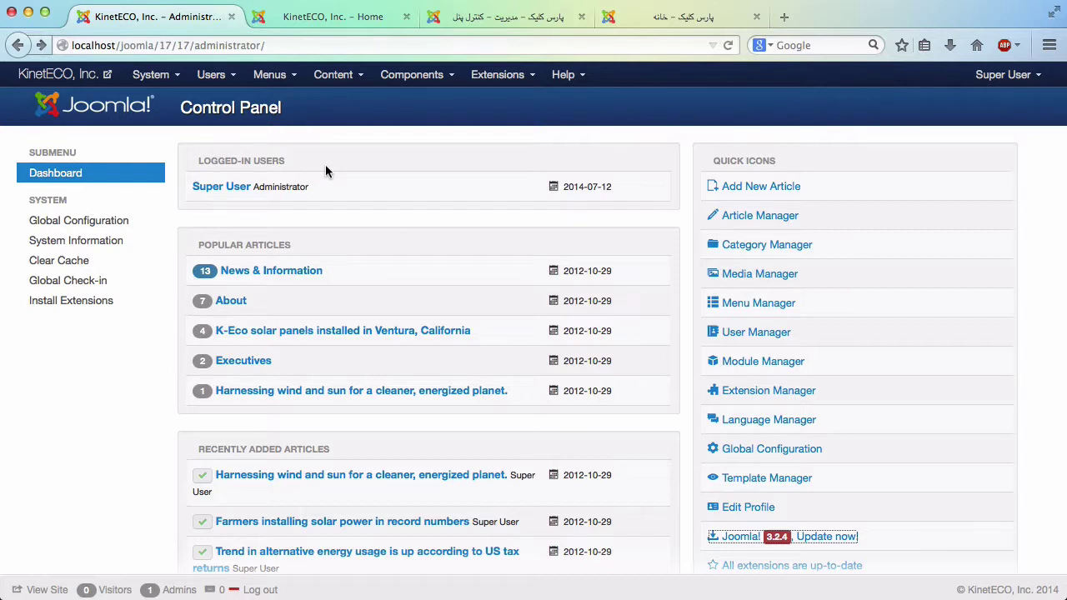
Open Menus > Menu Manager and compare Main Menu's 7 items with the home page menu
{"action": "left_click", "coordinate": [288, 84]}
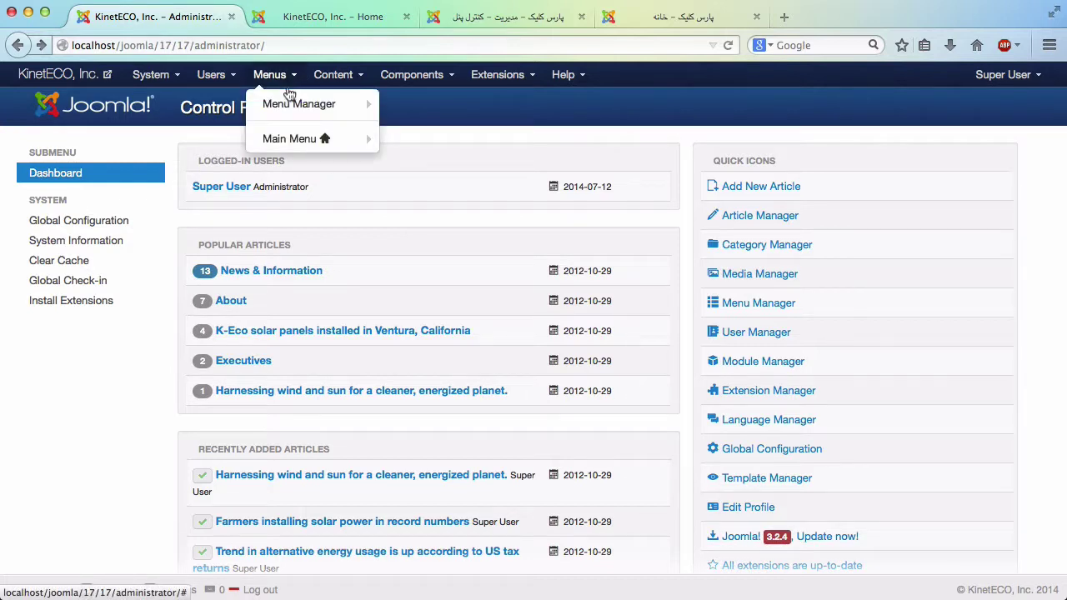
{"action": "mouse_move", "coordinate": [287, 138]}
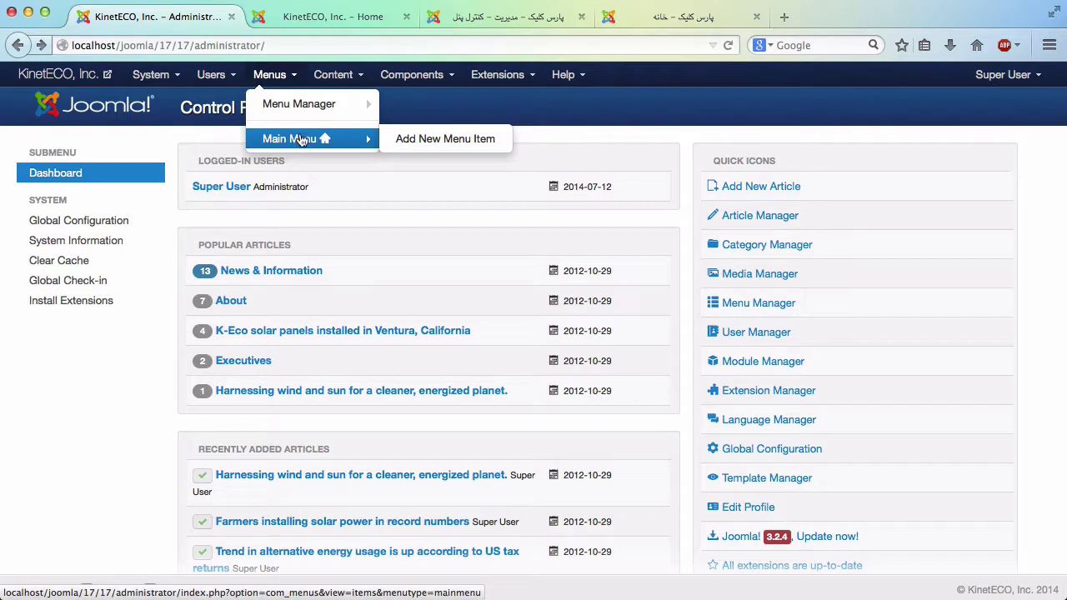
{"action": "left_click", "coordinate": [289, 103]}
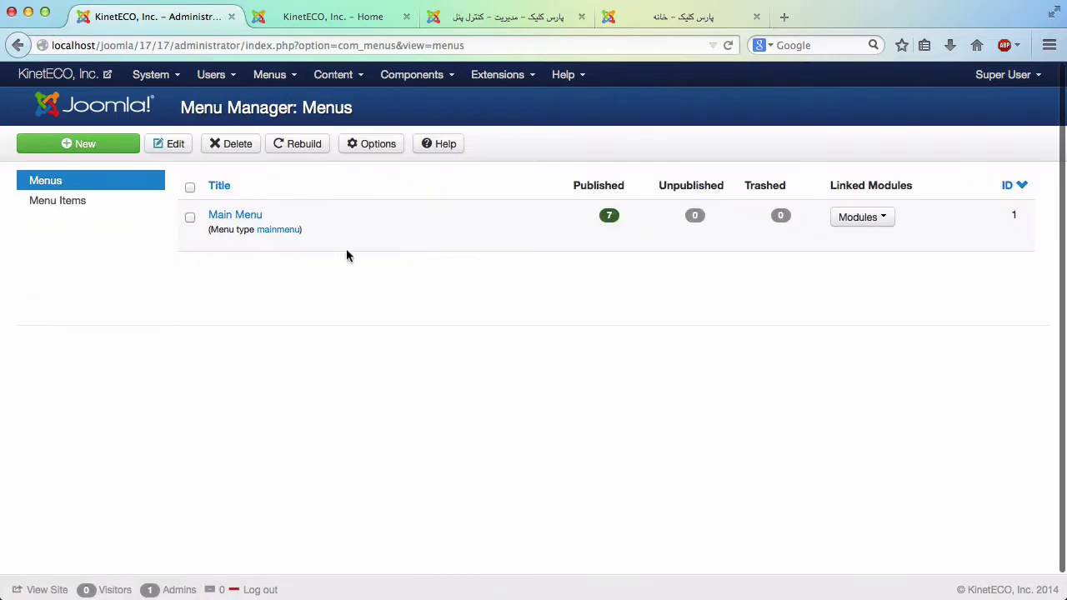
{"action": "left_click", "coordinate": [345, 19]}
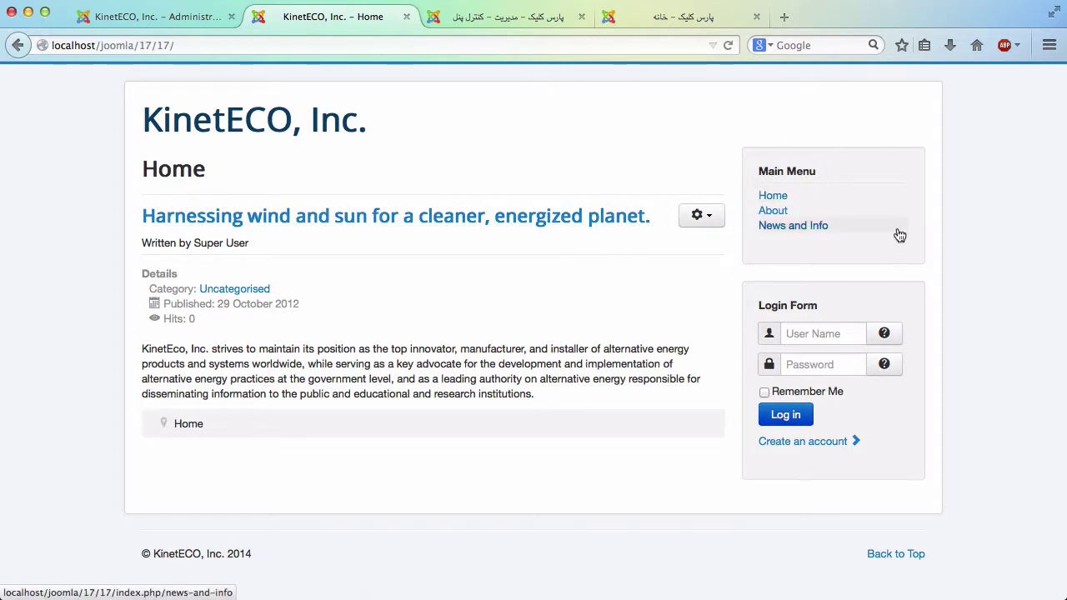
{"action": "left_click", "coordinate": [167, 17]}
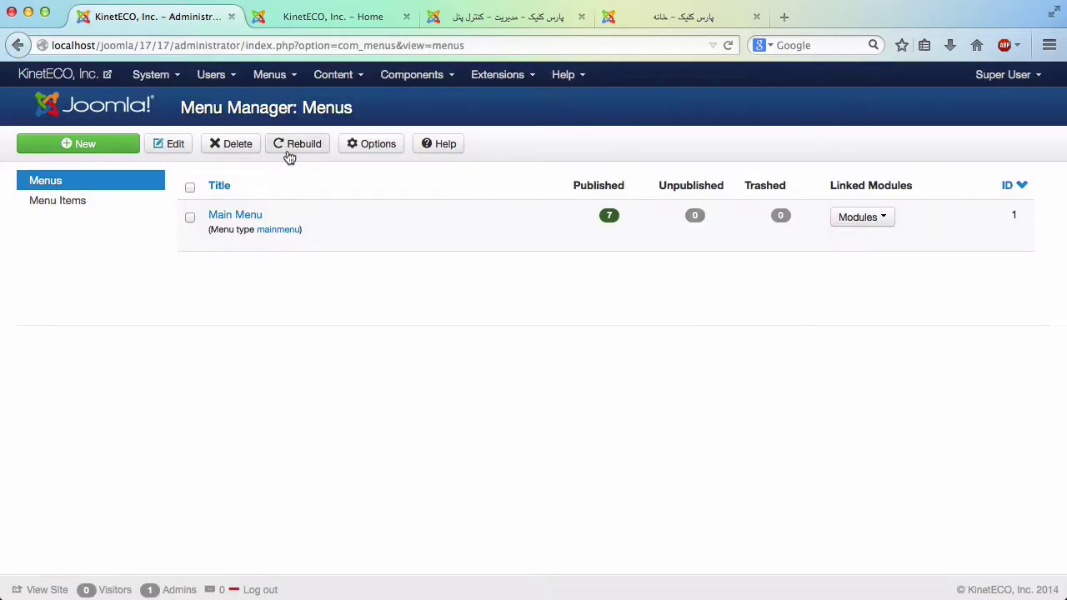
Start a new KinetECO menu titled 'Footer Menu', then switch to the Persian site
{"action": "left_click", "coordinate": [106, 148]}
{"action": "left_click", "coordinate": [225, 246]}
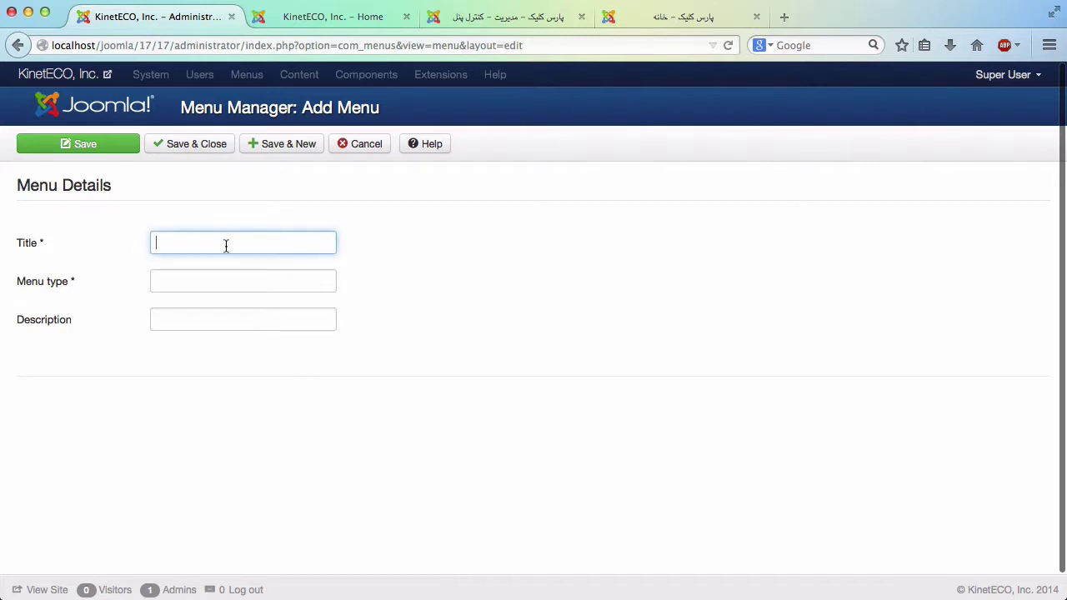
{"action": "type", "text": "Footre"}
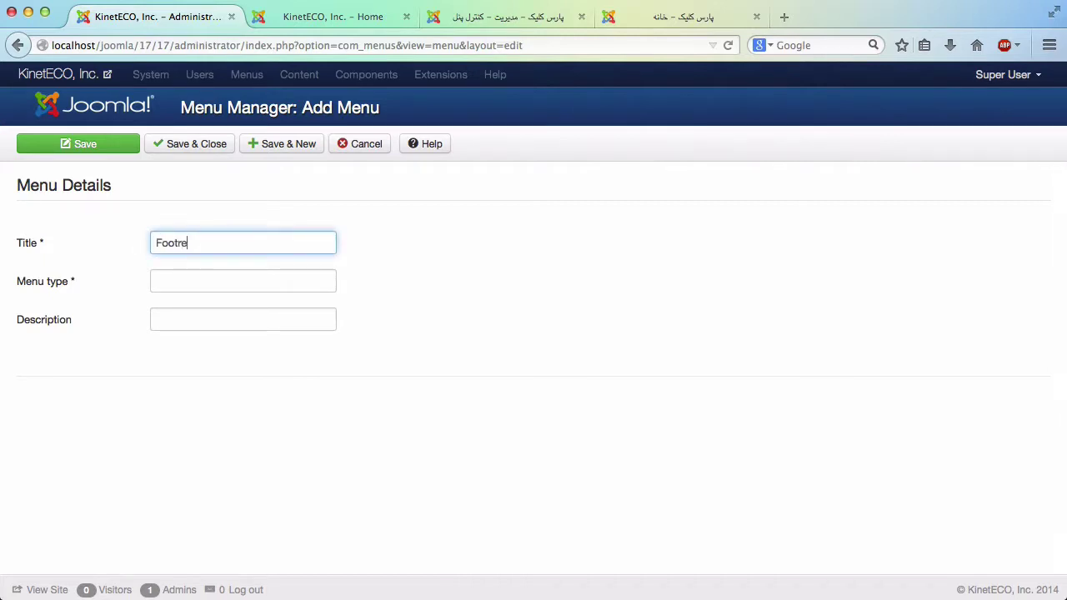
{"action": "key", "text": "BackSpace"}
{"action": "key", "text": "BackSpace"}
{"action": "key", "text": "BackSpace"}
{"action": "type", "text": "er M"}
{"action": "type", "text": "enu"}
{"action": "left_click", "coordinate": [259, 260]}
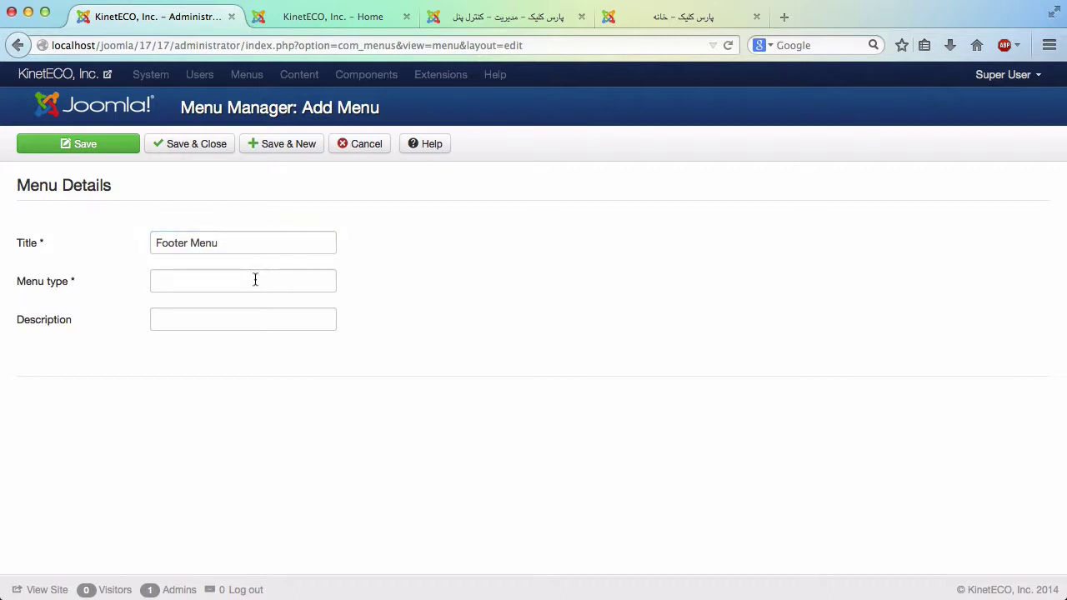
{"action": "left_click", "coordinate": [209, 283]}
{"action": "mouse_move", "coordinate": [59, 287]}
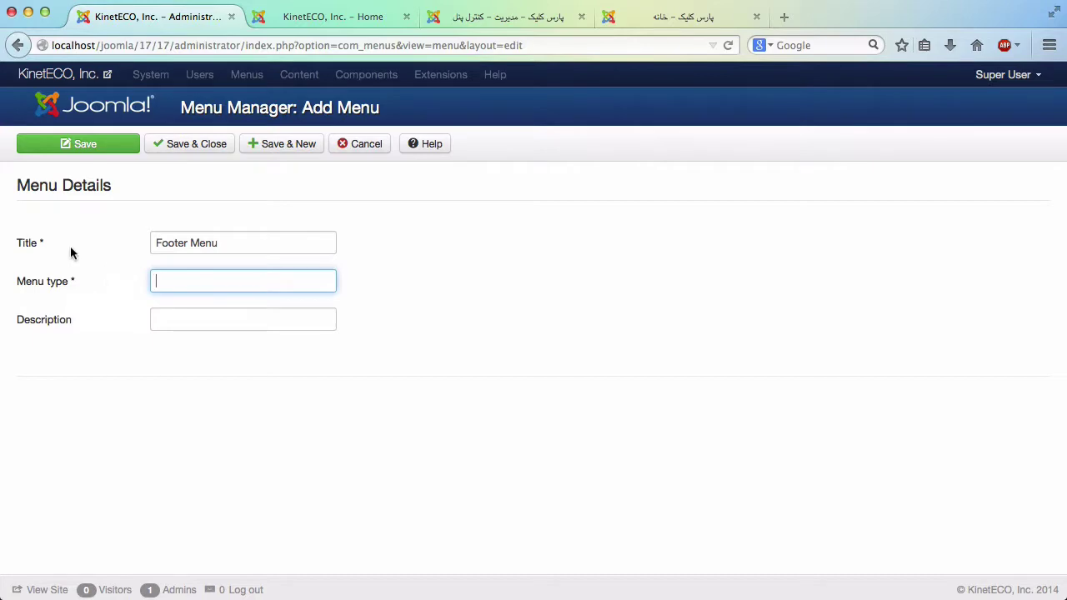
{"action": "mouse_move", "coordinate": [35, 243]}
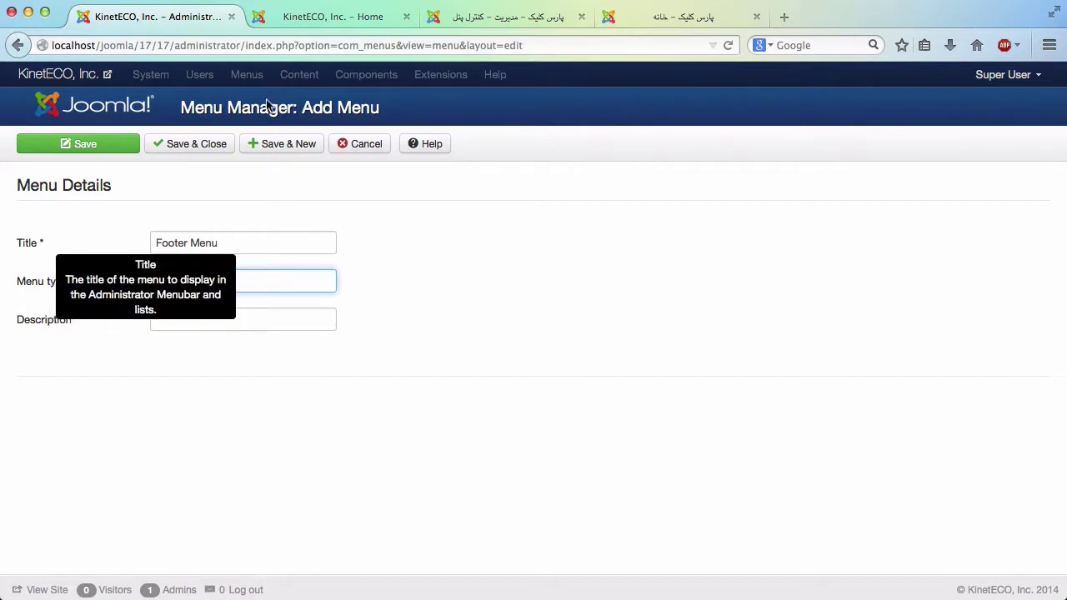
{"action": "left_click", "coordinate": [498, 17]}
Open a new-menu form in the Persian site's Menu Manager, then cancel it
{"action": "left_click", "coordinate": [658, 18]}
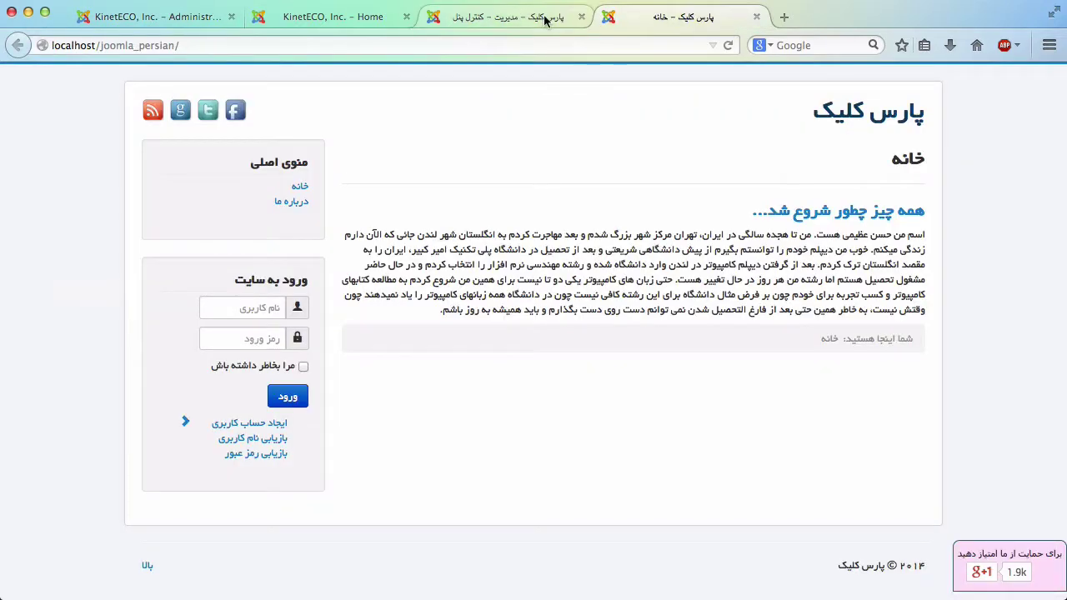
{"action": "left_click", "coordinate": [545, 18]}
{"action": "left_click", "coordinate": [815, 76]}
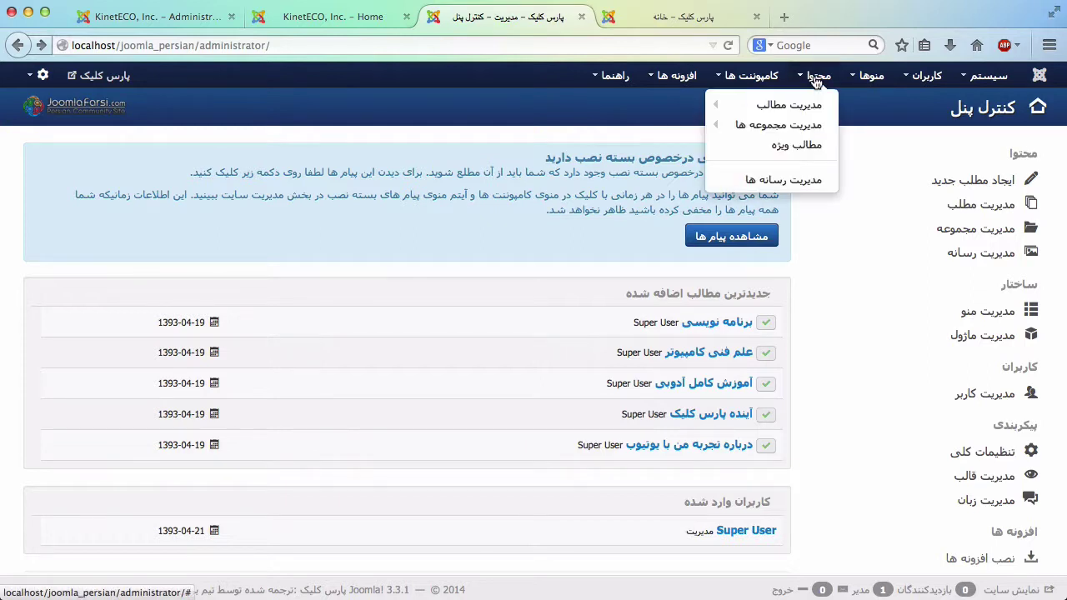
{"action": "left_click", "coordinate": [848, 107]}
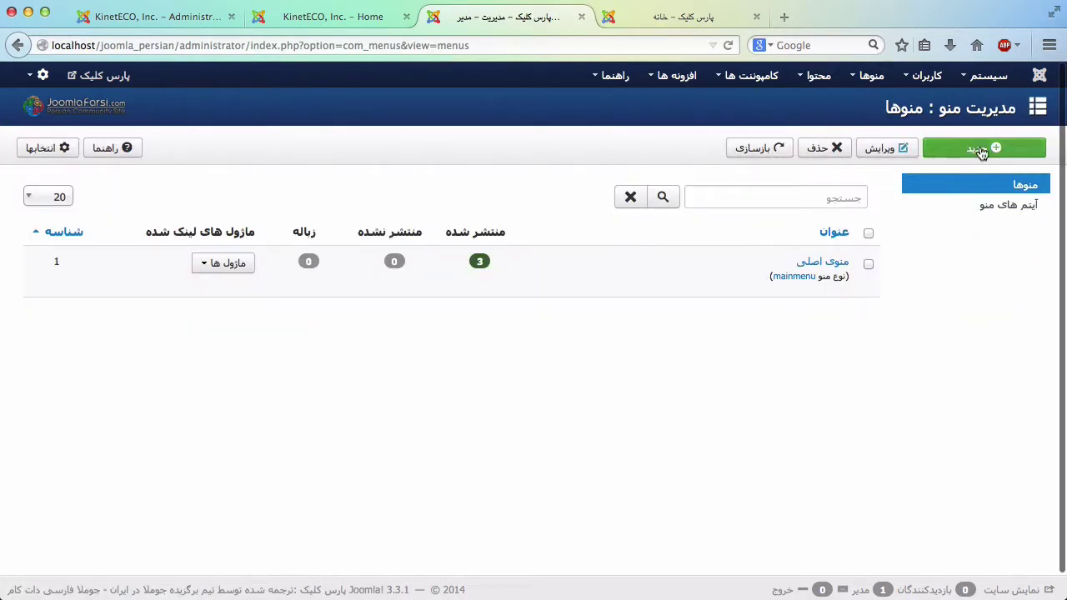
{"action": "left_click", "coordinate": [981, 150]}
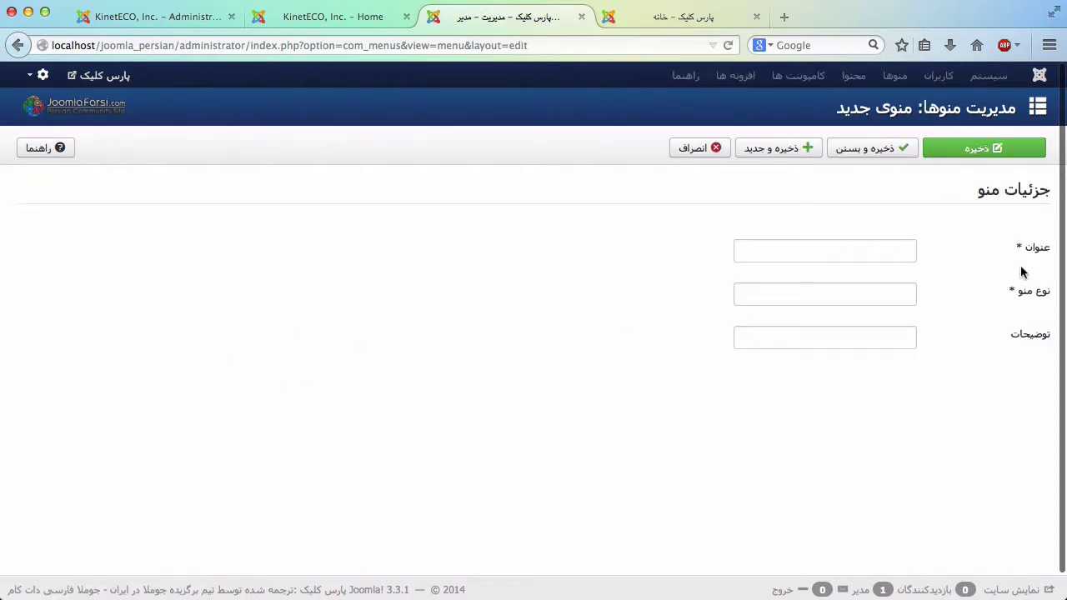
{"action": "mouse_move", "coordinate": [1029, 251]}
{"action": "mouse_move", "coordinate": [1027, 300]}
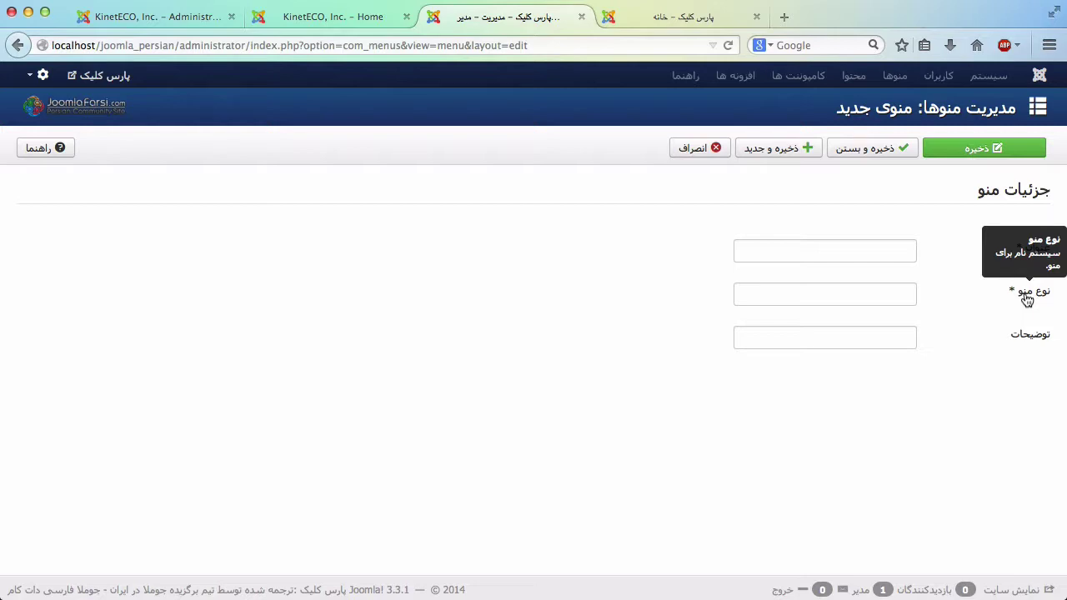
{"action": "mouse_move", "coordinate": [1023, 333]}
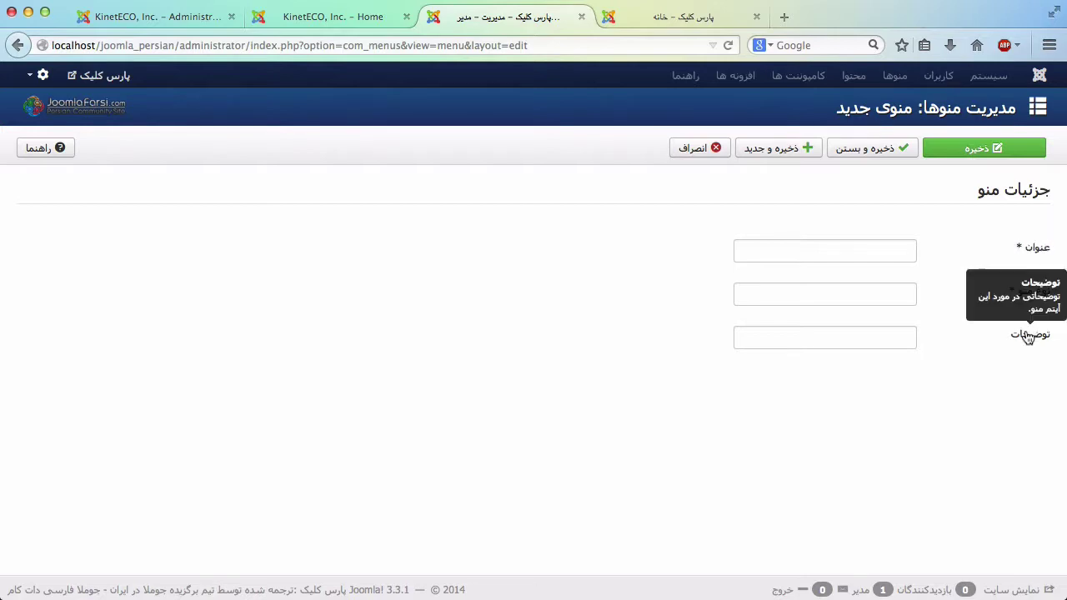
{"action": "left_click", "coordinate": [696, 156]}
Set the KinetECO Footer Menu's menu type to 'footermenu'
{"action": "left_click", "coordinate": [154, 18]}
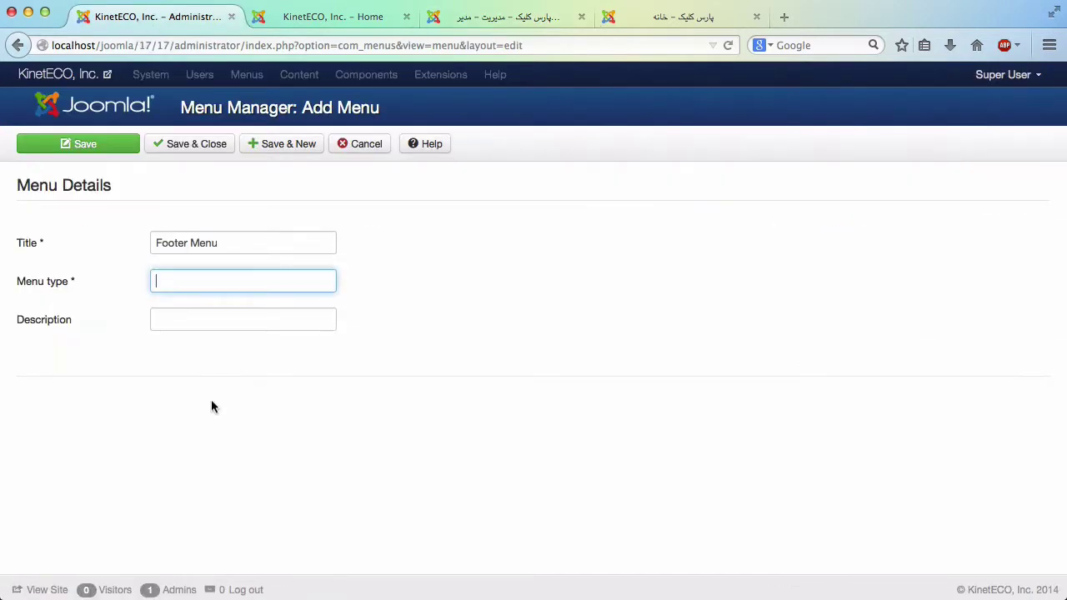
{"action": "left_click", "coordinate": [175, 290]}
{"action": "type", "text": "F"}
{"action": "type", "text": "^"}
{"action": "key", "text": "BackSpace"}
{"action": "type", "text": "%$£$£@"}
{"action": "key", "text": "BackSpace"}
{"action": "key", "text": "BackSpace"}
{"action": "key", "text": "BackSpace"}
{"action": "key", "text": "BackSpace"}
{"action": "key", "text": "BackSpace"}
{"action": "key", "text": "BackSpace"}
{"action": "key", "text": "BackSpace"}
{"action": "type", "text": "fo"}
{"action": "type", "text": "oter"}
{"action": "type", "text": "m"}
{"action": "type", "text": "enu"}
Describe the menu as 'This is the menu that displays at the bottom of the website.'
{"action": "left_click", "coordinate": [228, 313]}
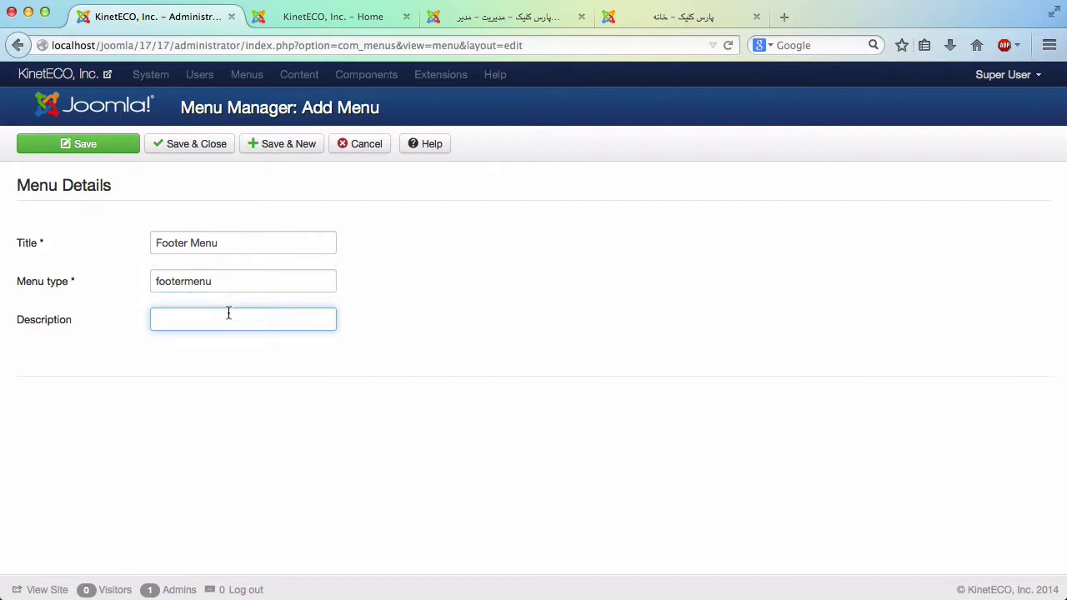
{"action": "type", "text": "This is"}
{"action": "type", "text": "the menu"}
{"action": "type", "text": "that "}
{"action": "type", "text": "displays"}
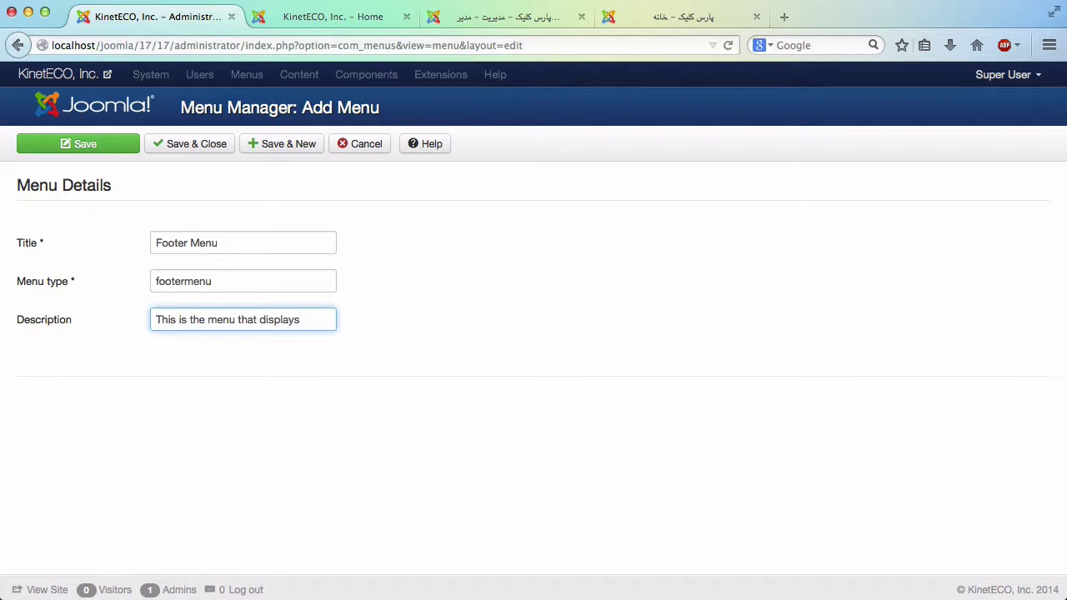
{"action": "type", "text": "at t"}
{"action": "type", "text": "he bot"}
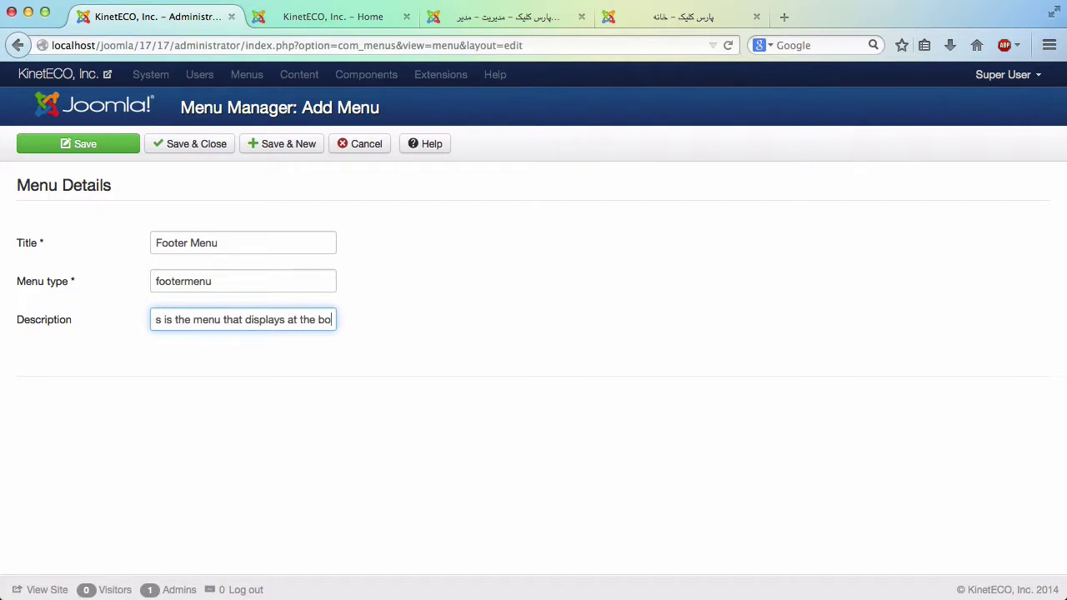
{"action": "type", "text": "tom o"}
{"action": "type", "text": "f"}
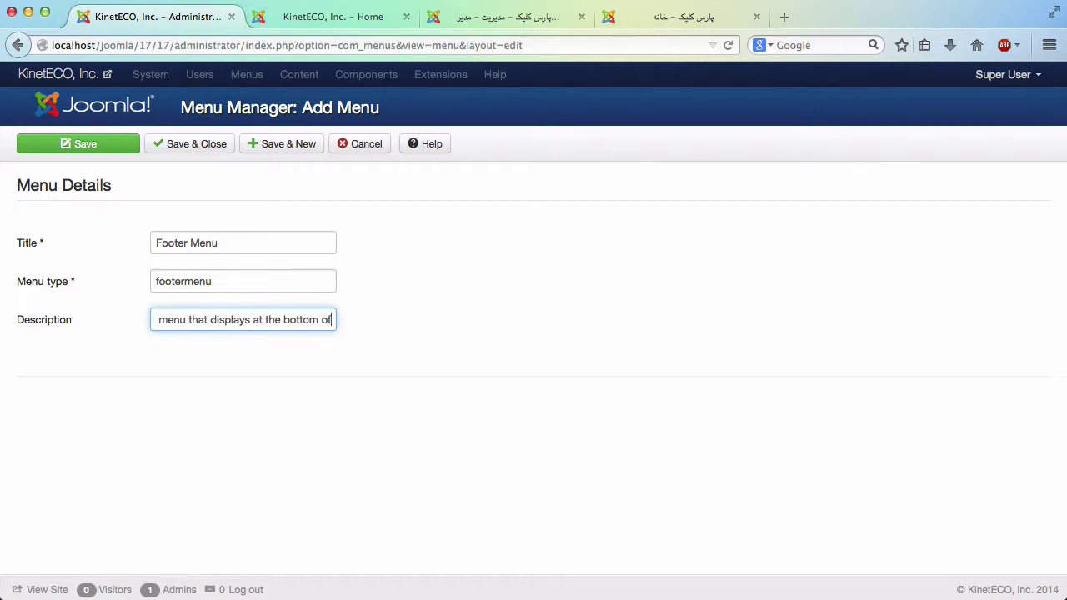
{"action": "type", "text": " the"}
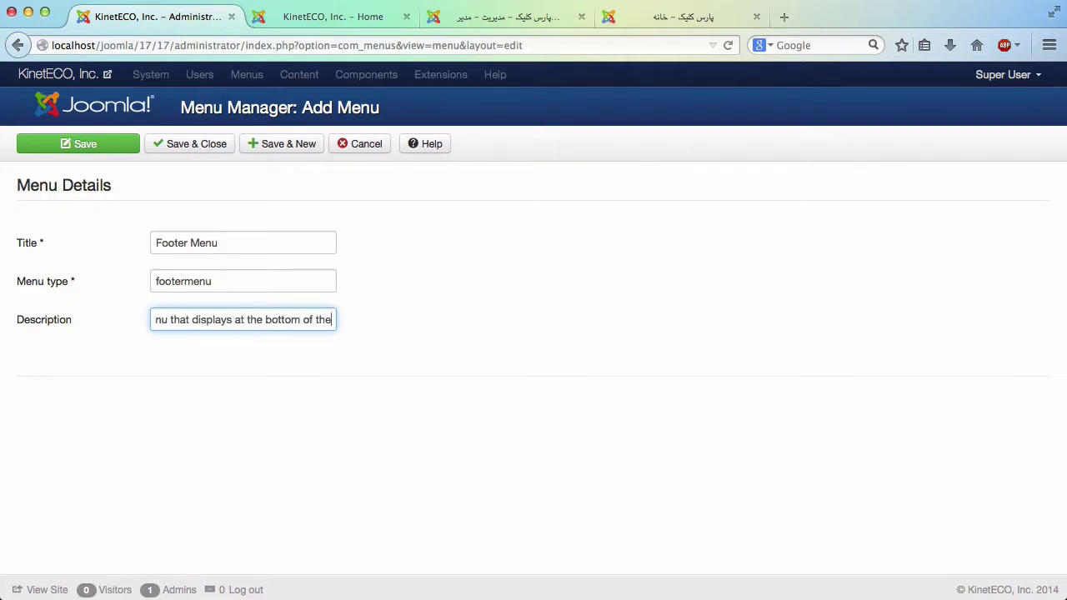
{"action": "type", "text": " website"}
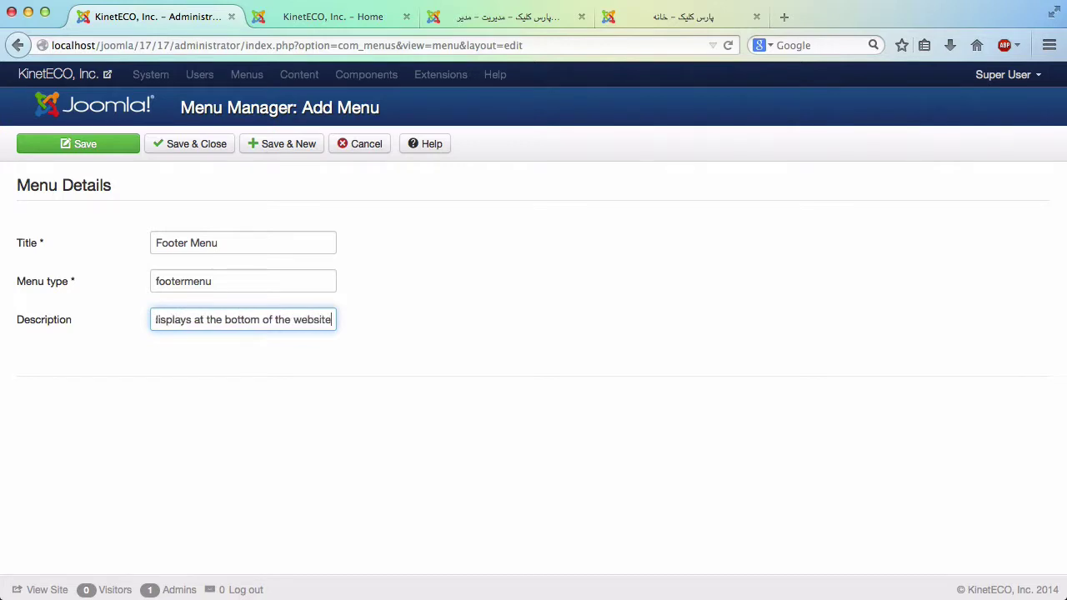
{"action": "type", "text": "."}
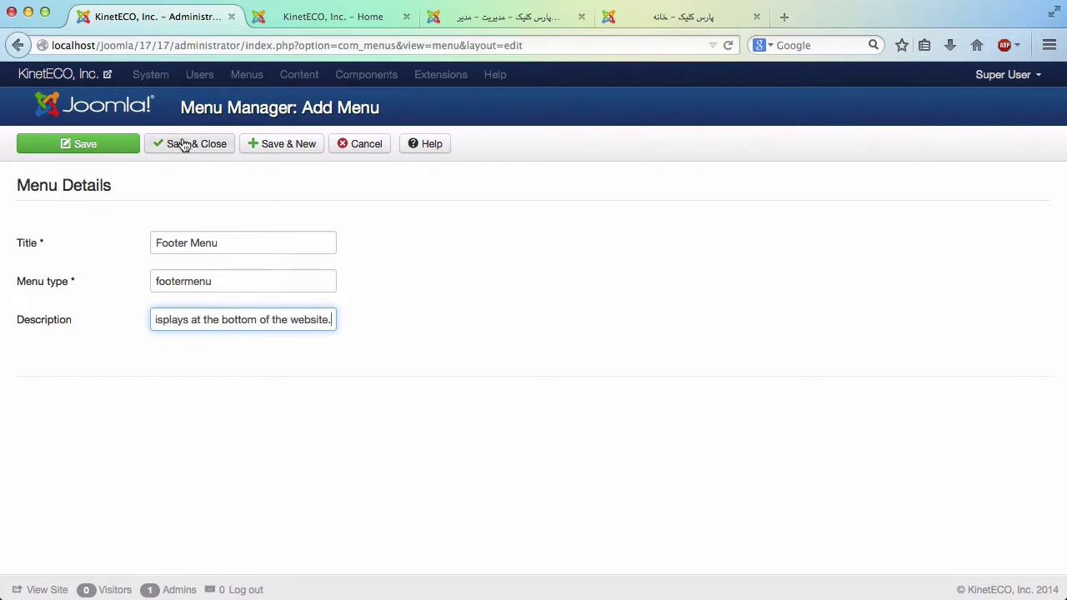
Save and close Footer Menu, check Main Menu's linked modules, then view the front page
{"action": "left_click", "coordinate": [187, 144]}
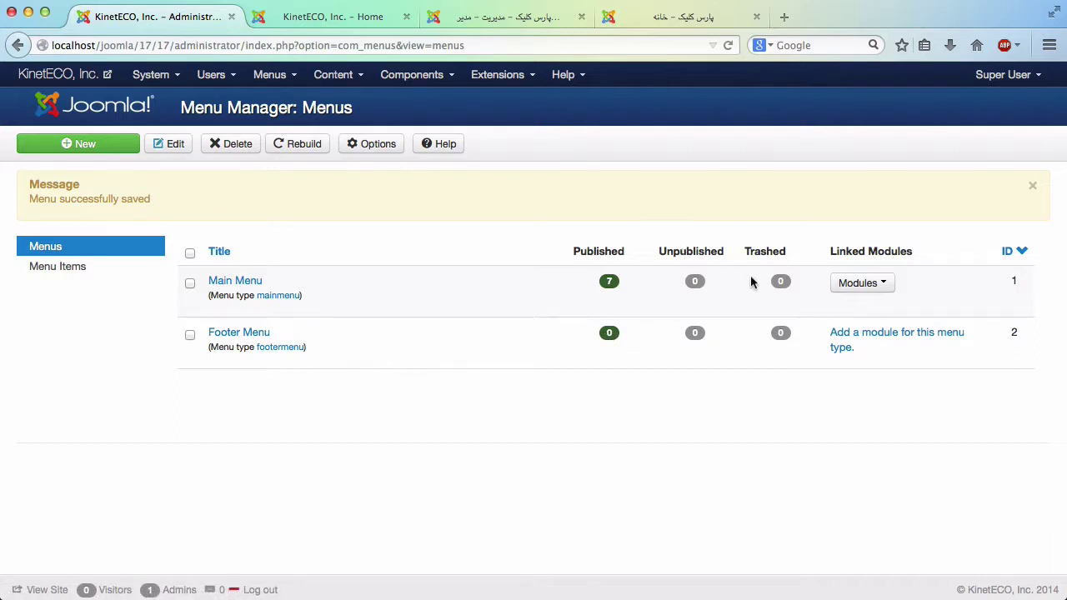
{"action": "left_click", "coordinate": [879, 284]}
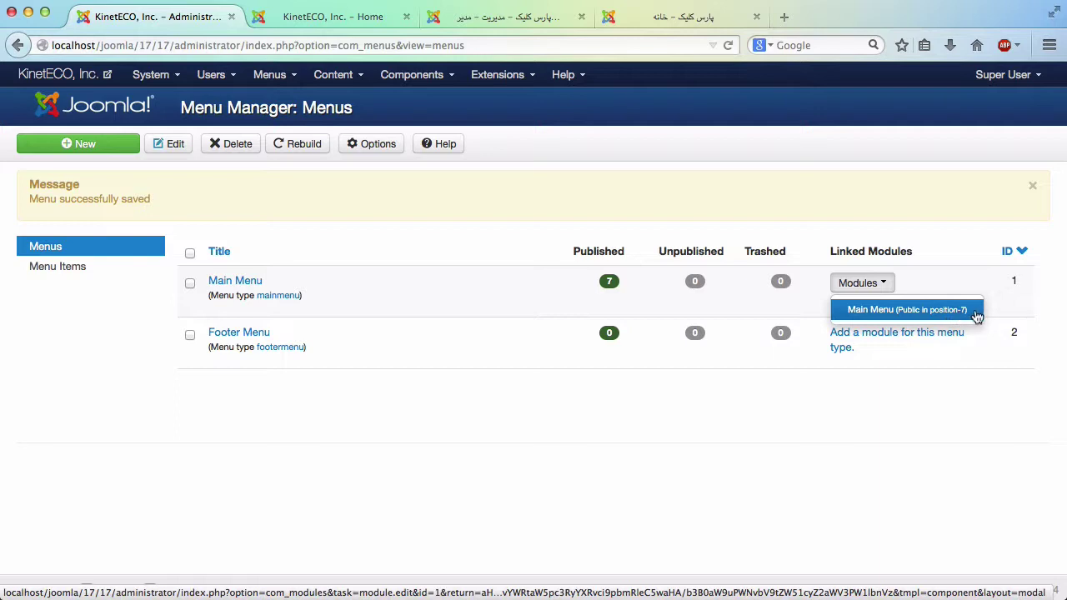
{"action": "left_click", "coordinate": [743, 365]}
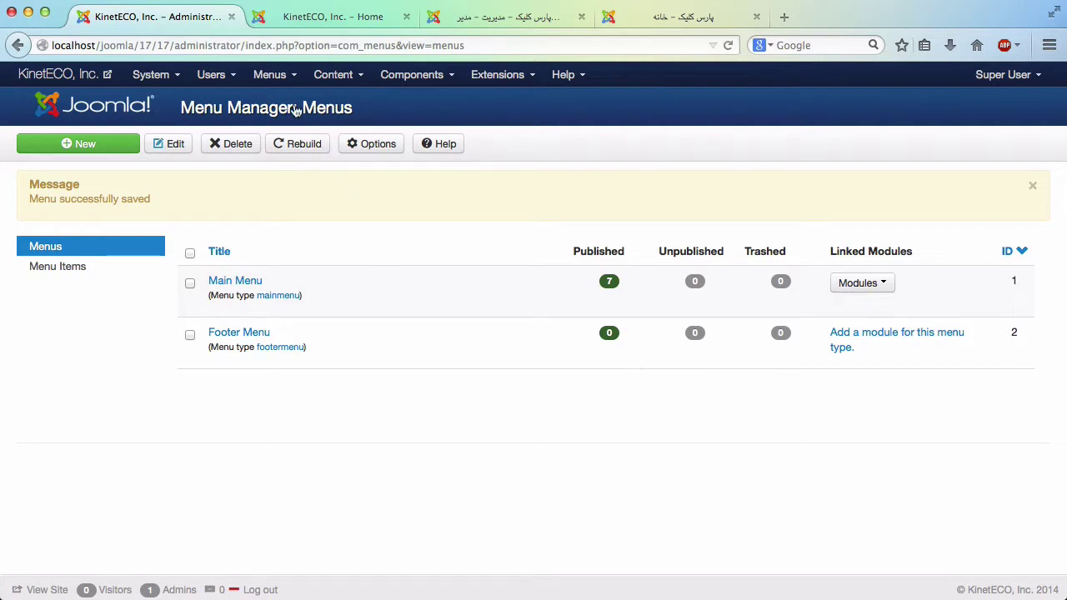
{"action": "left_click", "coordinate": [333, 16]}
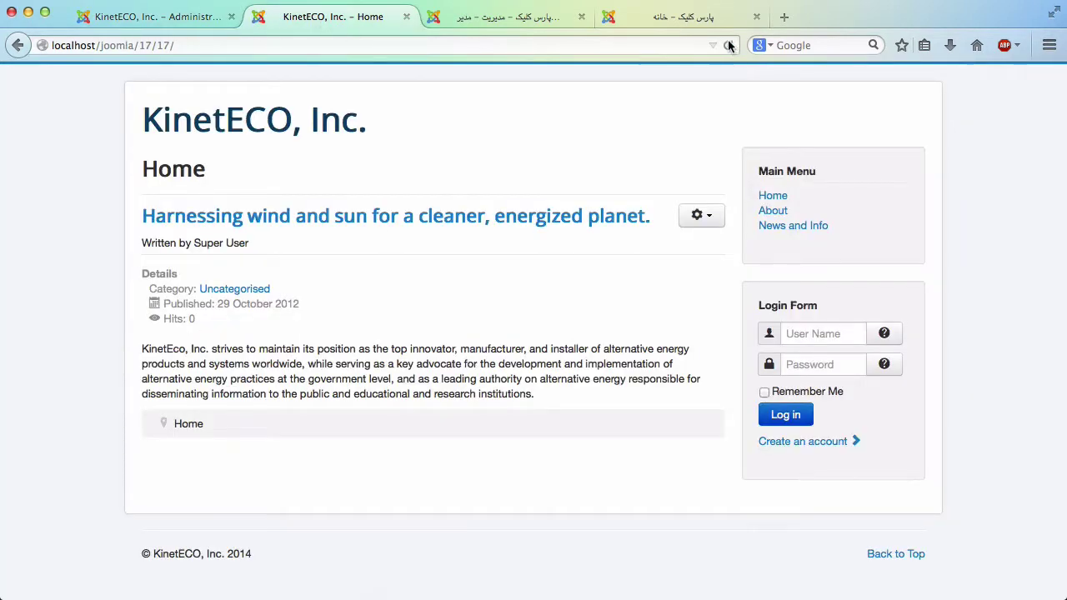
Reload the front page, glance at the Persian admin, and return to the KinetECO menus list
{"action": "left_click", "coordinate": [727, 45]}
{"action": "left_click", "coordinate": [171, 20]}
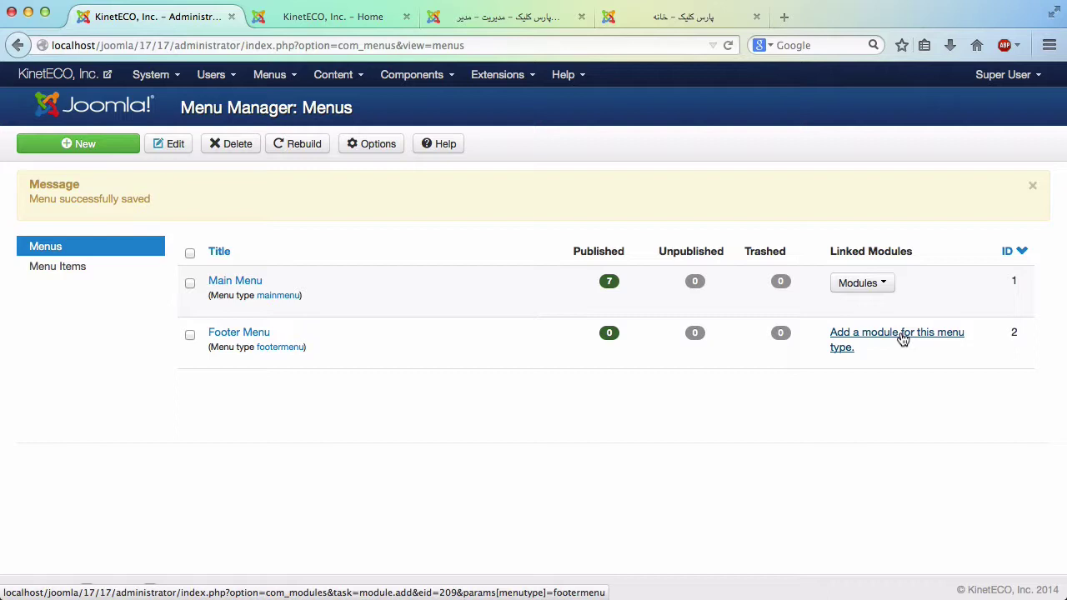
{"action": "left_click", "coordinate": [514, 19]}
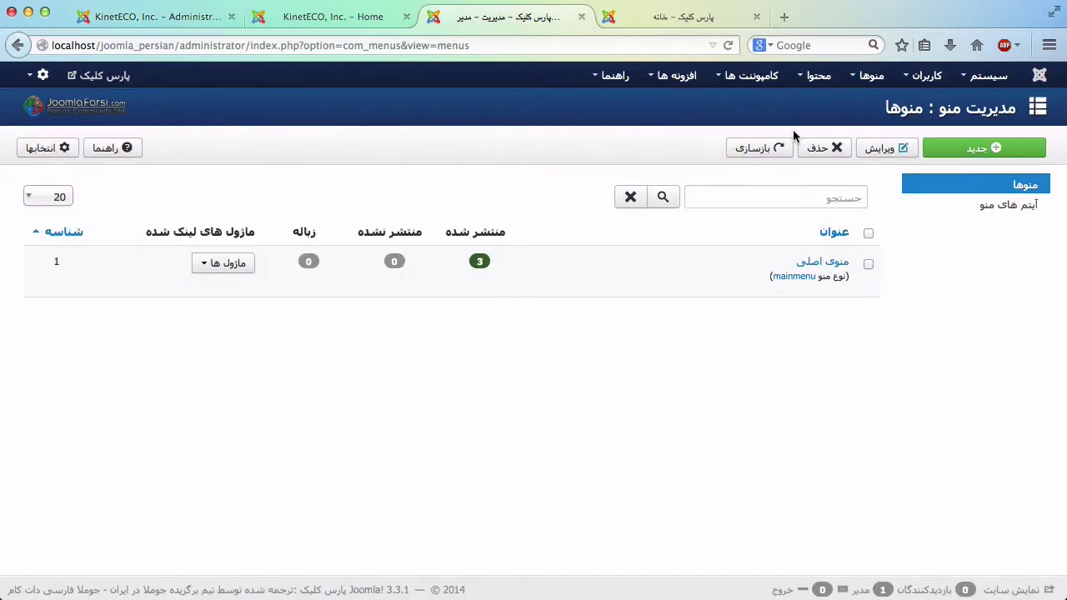
{"action": "left_click", "coordinate": [1039, 76]}
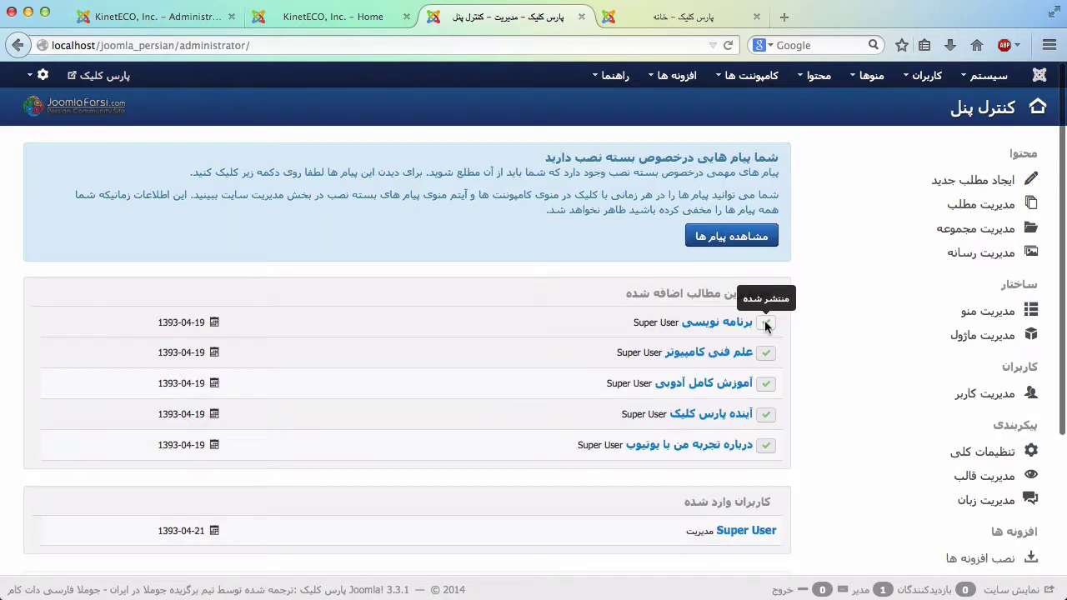
{"action": "left_click", "coordinate": [155, 16]}
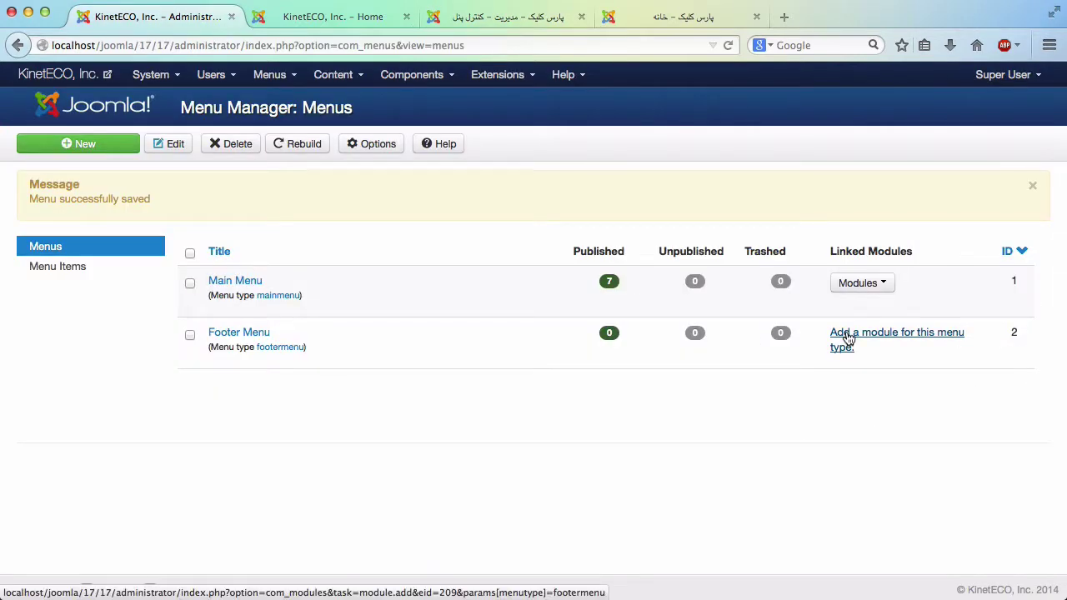
Add a module for Footer Menu and title it 'Footer Menu'
{"action": "left_click", "coordinate": [848, 337]}
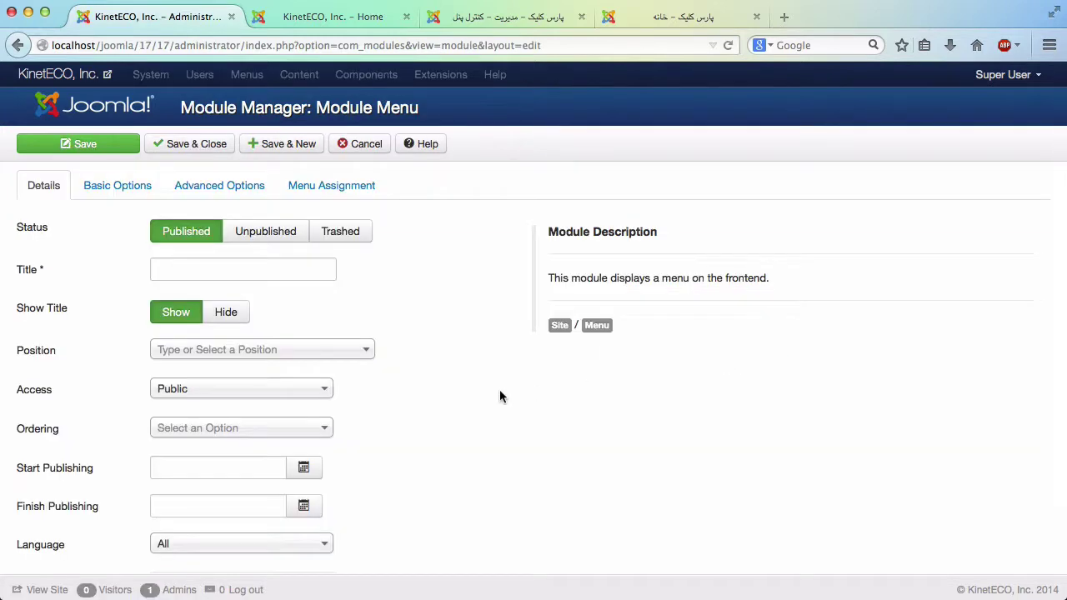
{"action": "scroll", "coordinate": [499, 397], "scroll_direction": "down", "scroll_amount": 2}
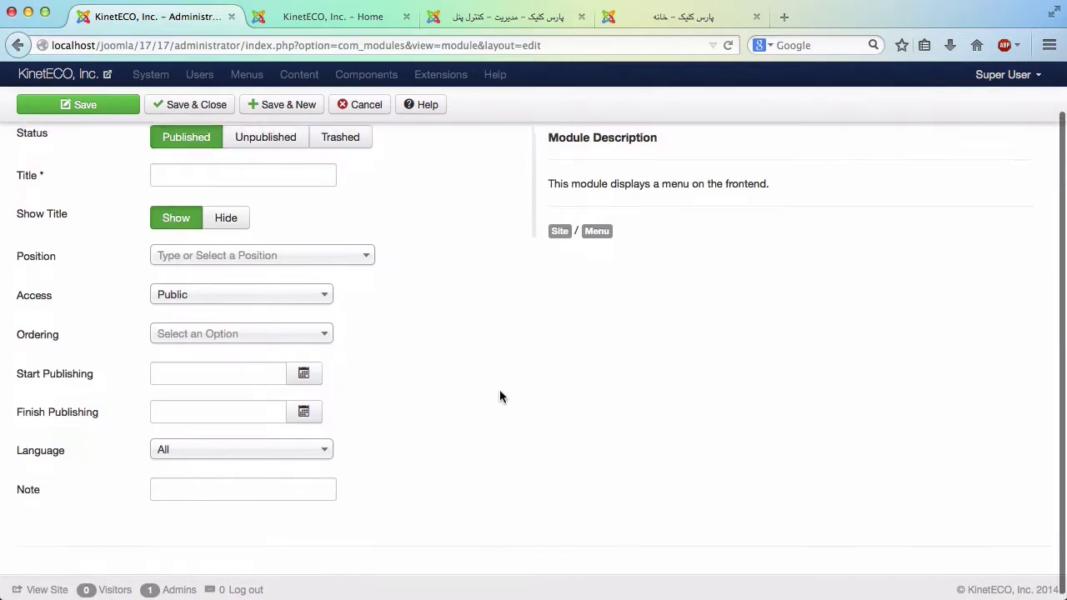
{"action": "scroll", "coordinate": [499, 396], "scroll_direction": "up", "scroll_amount": 2}
{"action": "scroll", "coordinate": [500, 397], "scroll_direction": "down", "scroll_amount": 1}
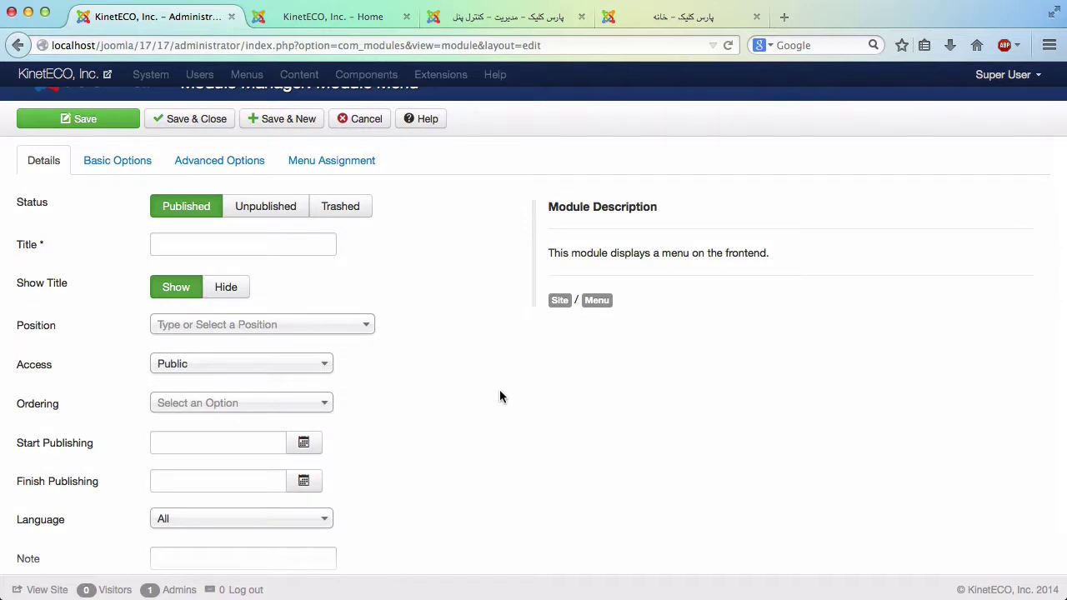
{"action": "left_click", "coordinate": [239, 241]}
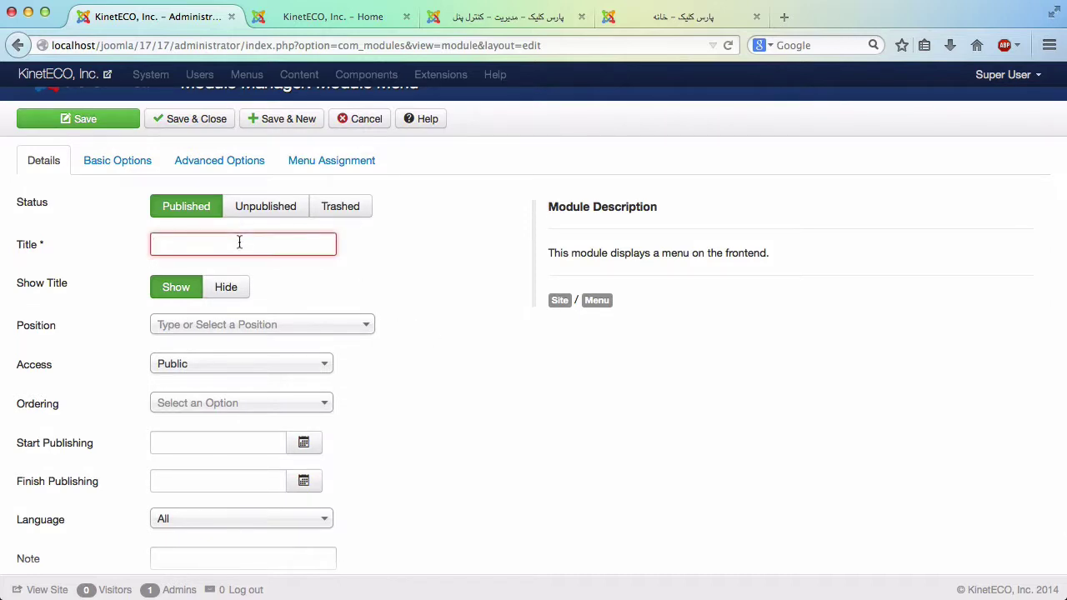
{"action": "type", "text": "Foo"}
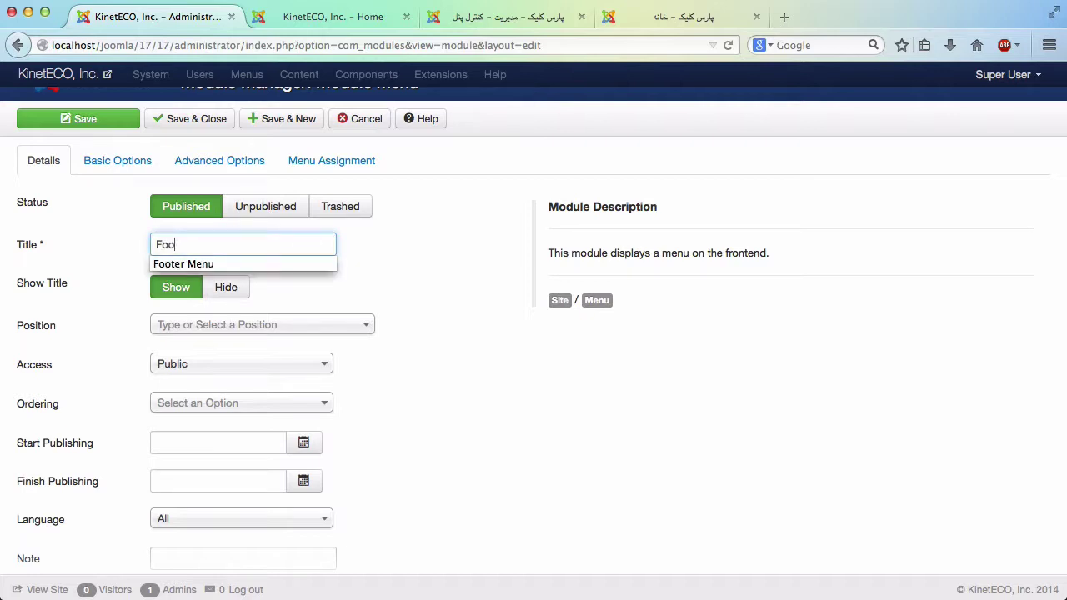
{"action": "key", "text": "Down"}
{"action": "key", "text": "Return"}
{"action": "left_click", "coordinate": [440, 364]}
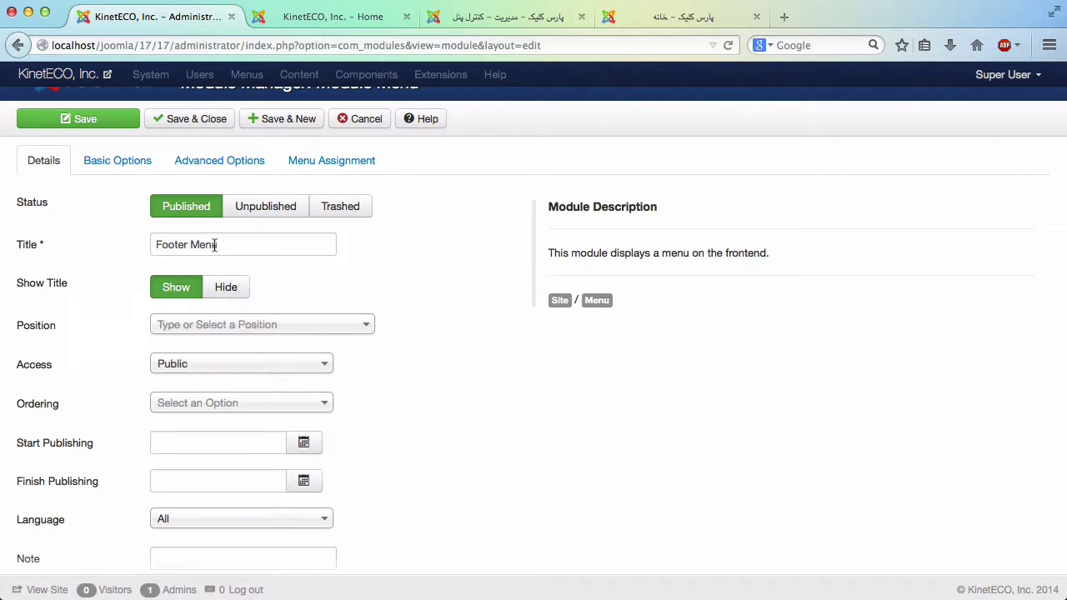
Hide the module title and set its position to Footer [footer]
{"action": "left_click", "coordinate": [226, 286]}
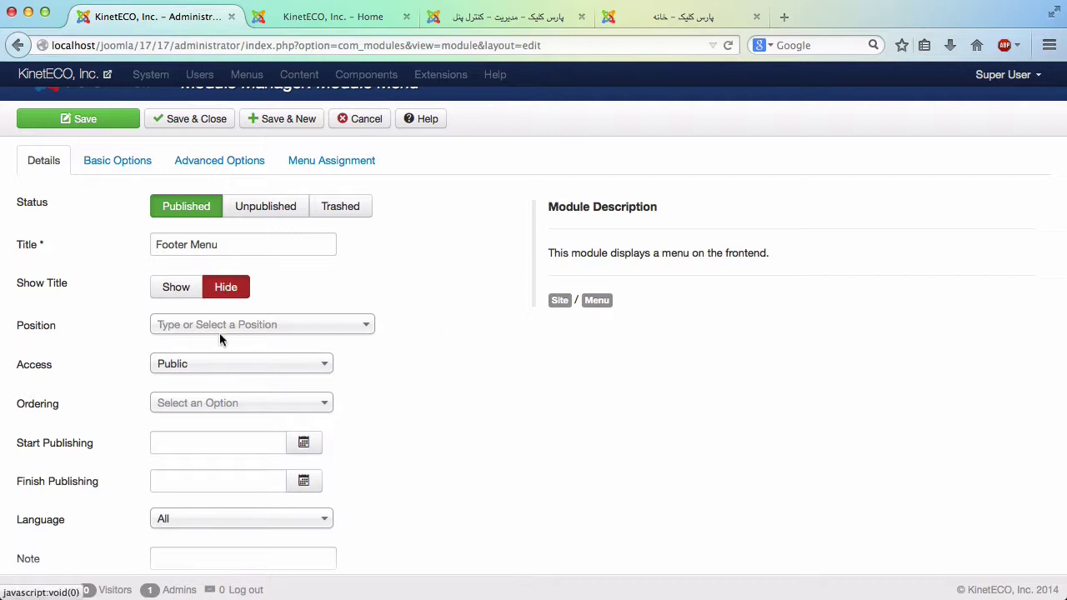
{"action": "mouse_move", "coordinate": [20, 328]}
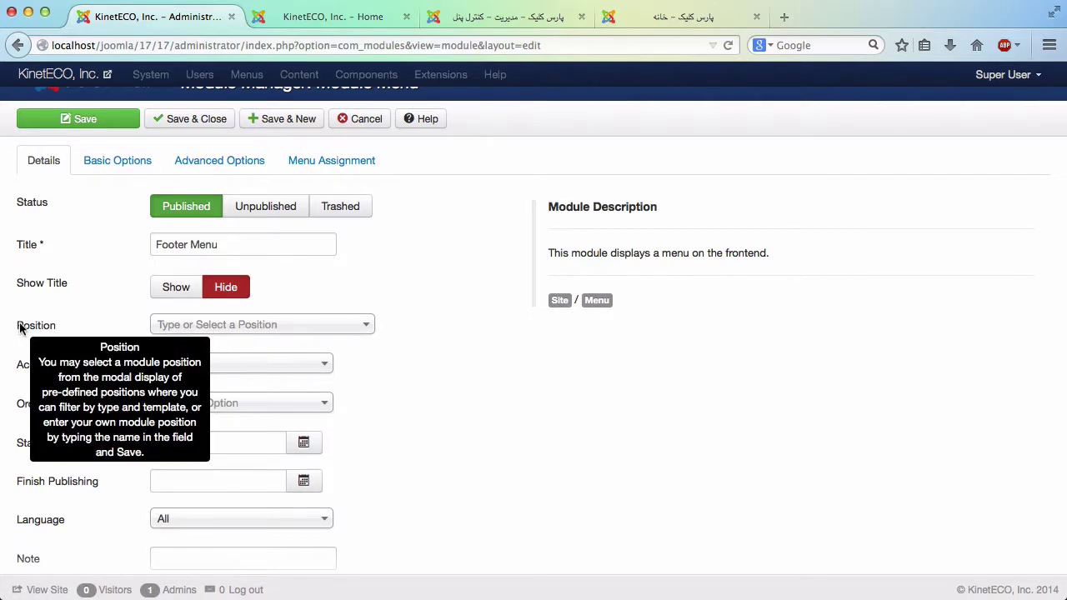
{"action": "left_click", "coordinate": [234, 325]}
{"action": "scroll", "coordinate": [255, 504], "scroll_direction": "down", "scroll_amount": 5}
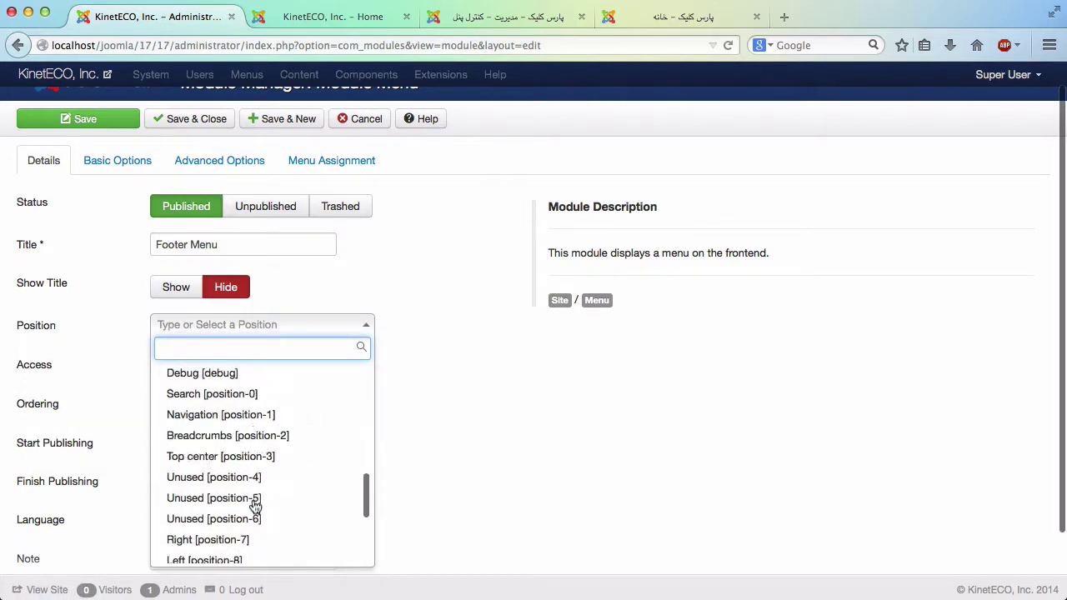
{"action": "scroll", "coordinate": [255, 504], "scroll_direction": "down", "scroll_amount": 3}
{"action": "scroll", "coordinate": [255, 504], "scroll_direction": "up", "scroll_amount": 10}
{"action": "scroll", "coordinate": [255, 504], "scroll_direction": "down", "scroll_amount": 7}
{"action": "scroll", "coordinate": [255, 504], "scroll_direction": "down", "scroll_amount": 3}
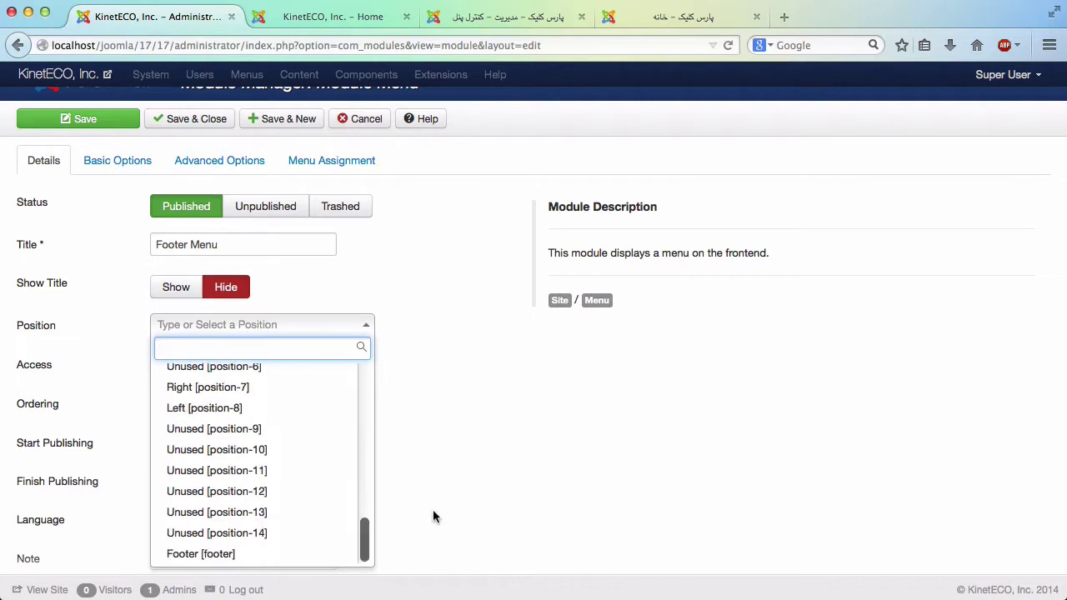
{"action": "left_click", "coordinate": [434, 517]}
{"action": "left_click", "coordinate": [266, 325]}
{"action": "scroll", "coordinate": [250, 500], "scroll_direction": "down", "scroll_amount": 10}
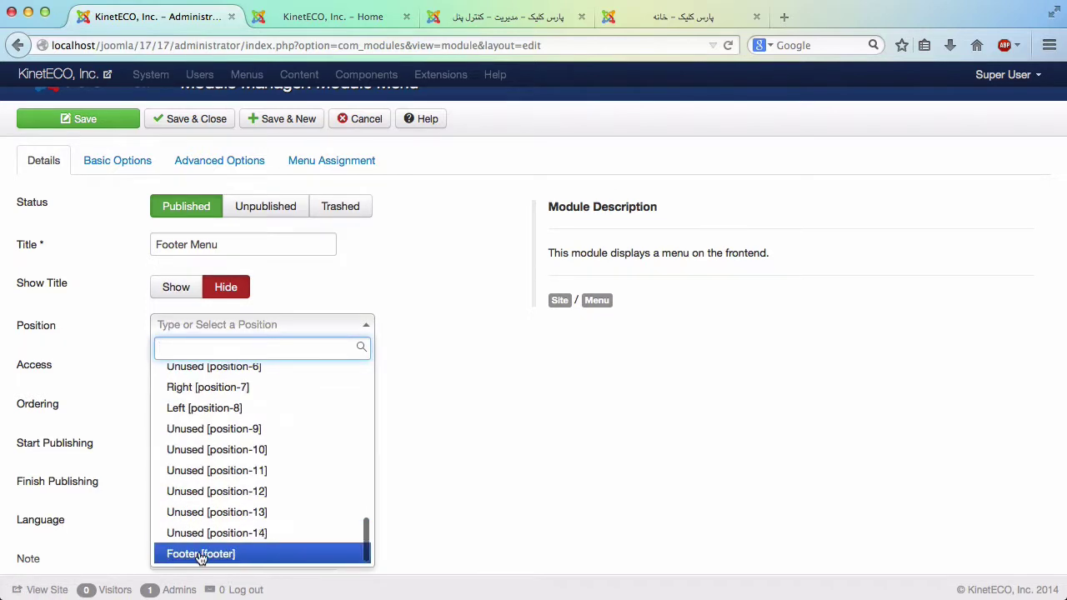
{"action": "left_click", "coordinate": [203, 554]}
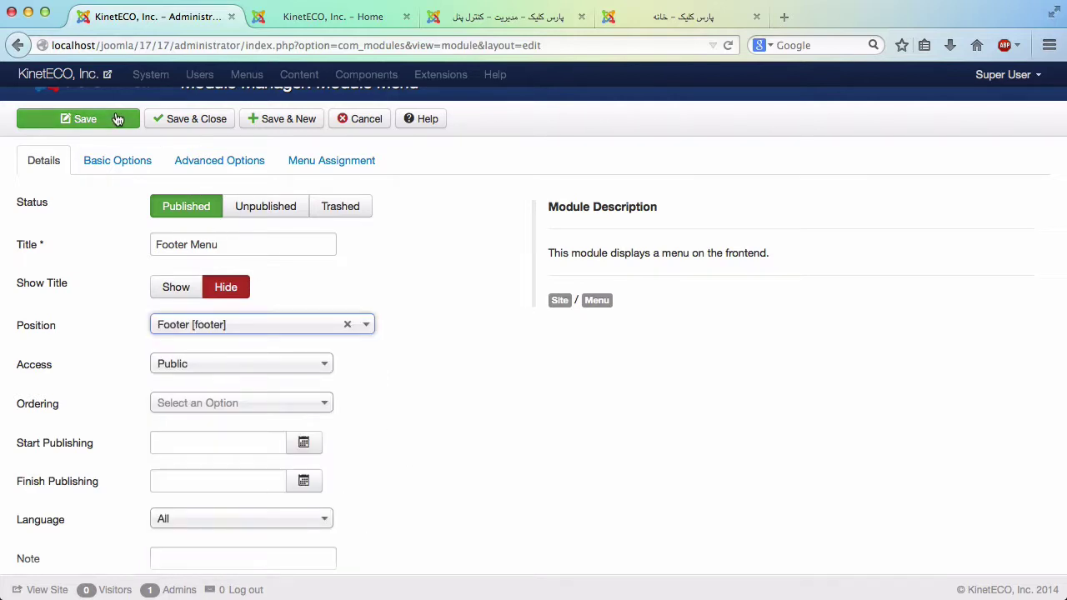
{"action": "left_click", "coordinate": [191, 121]}
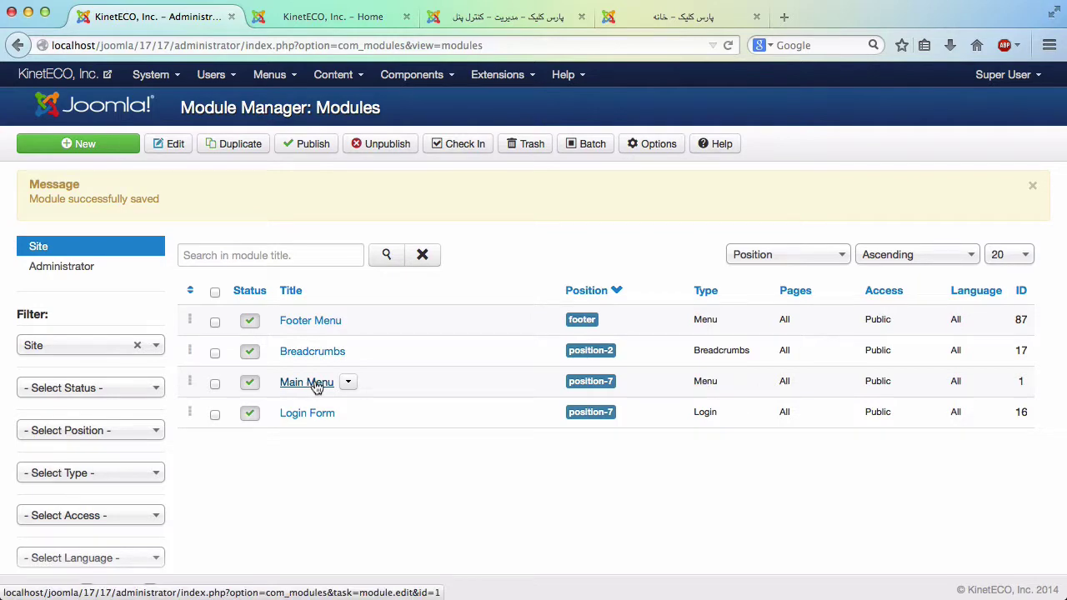
{"action": "left_click", "coordinate": [337, 18]}
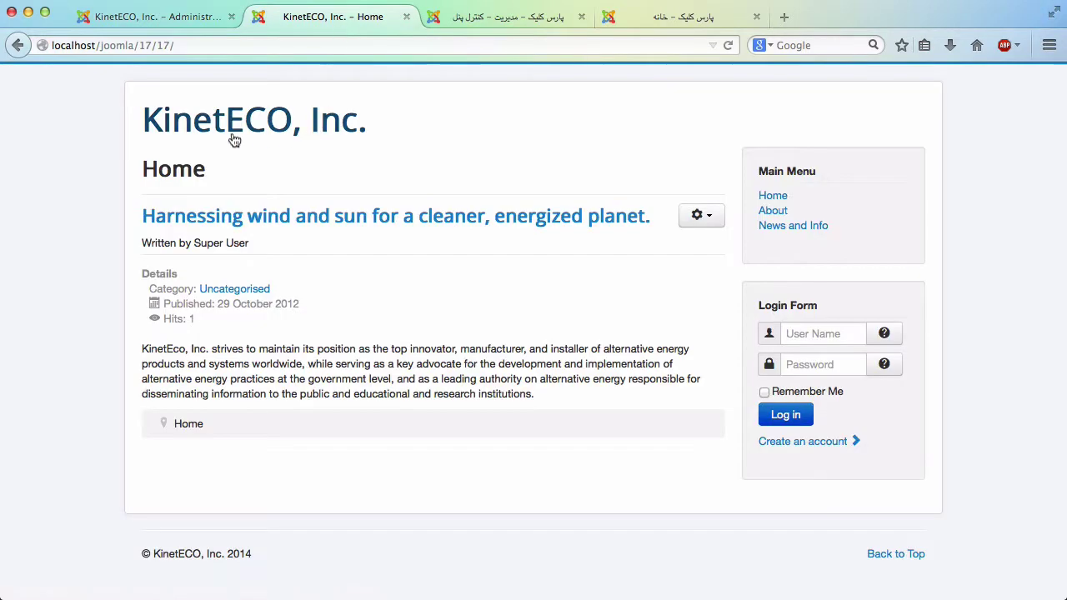
{"action": "left_click", "coordinate": [724, 46]}
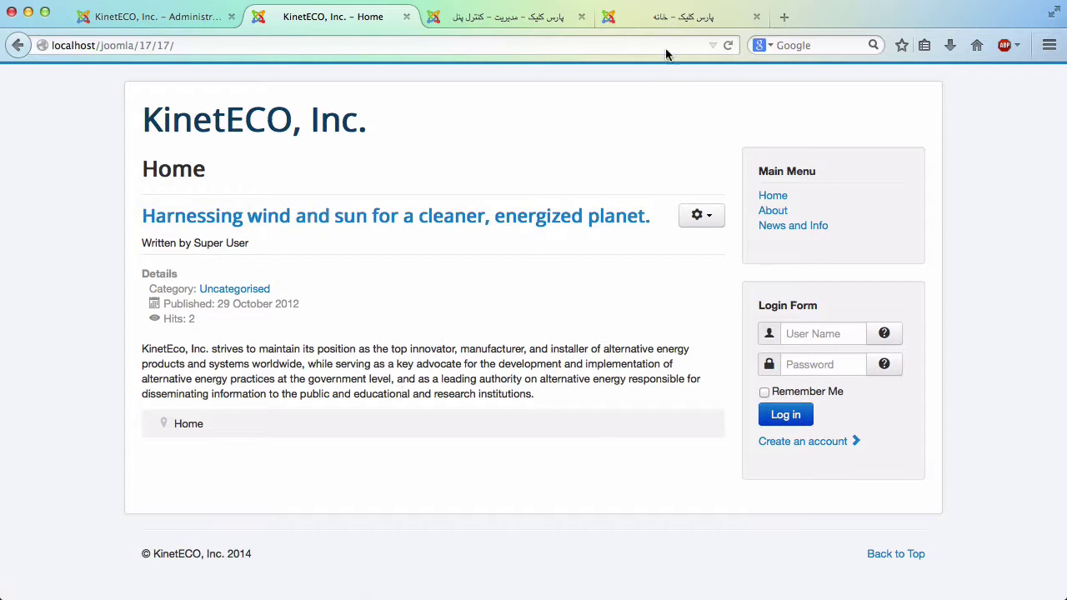
{"action": "left_click", "coordinate": [724, 46]}
{"action": "left_click", "coordinate": [212, 20]}
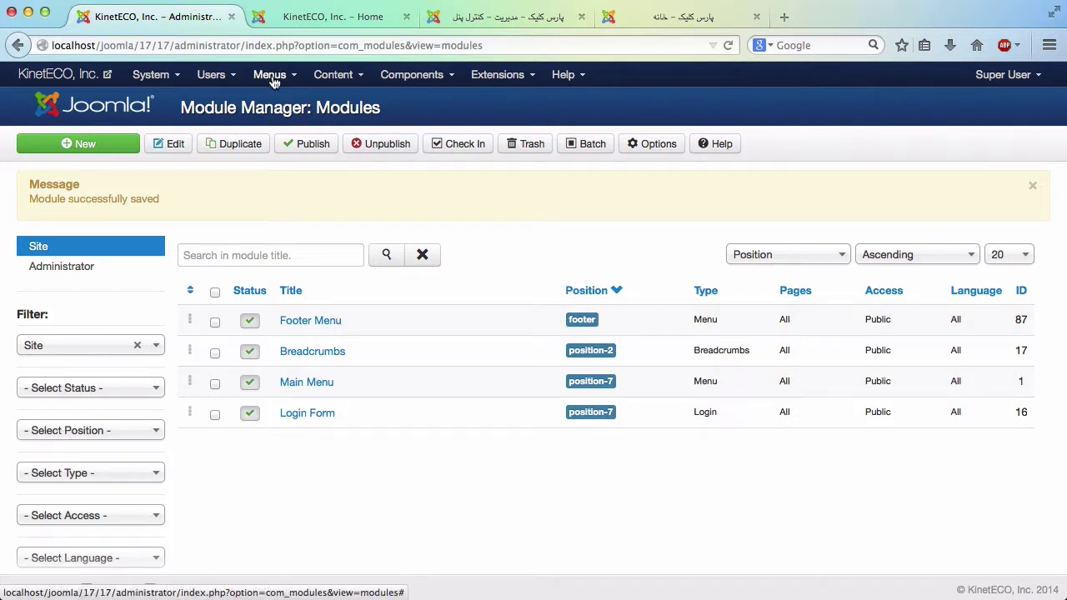
Open the Footer Menu's empty item list and reload the front page to check the footer
{"action": "left_click", "coordinate": [274, 81]}
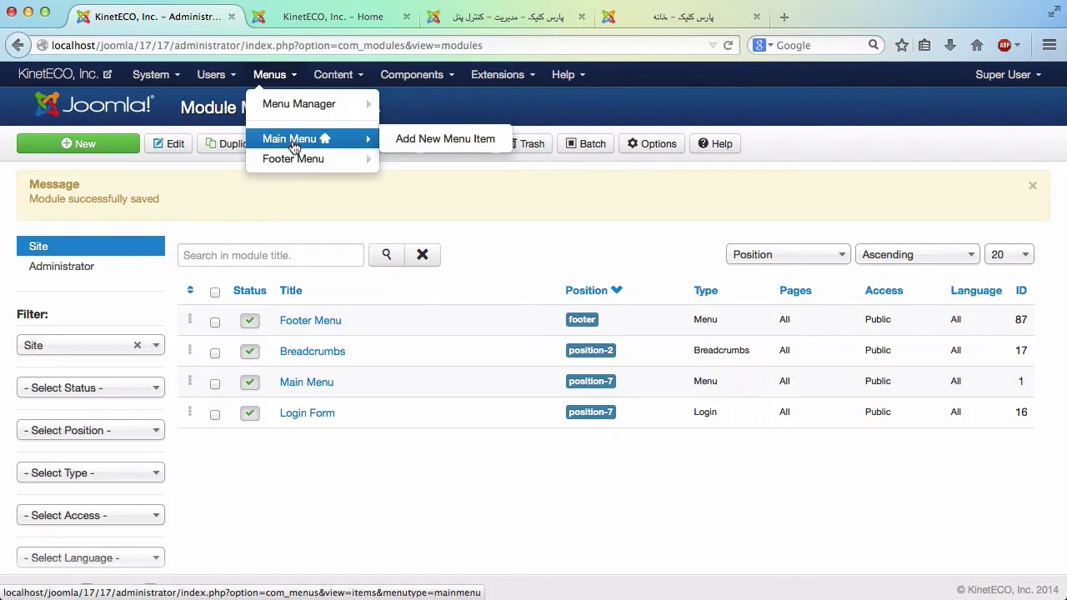
{"action": "mouse_move", "coordinate": [290, 157]}
{"action": "mouse_move", "coordinate": [324, 146]}
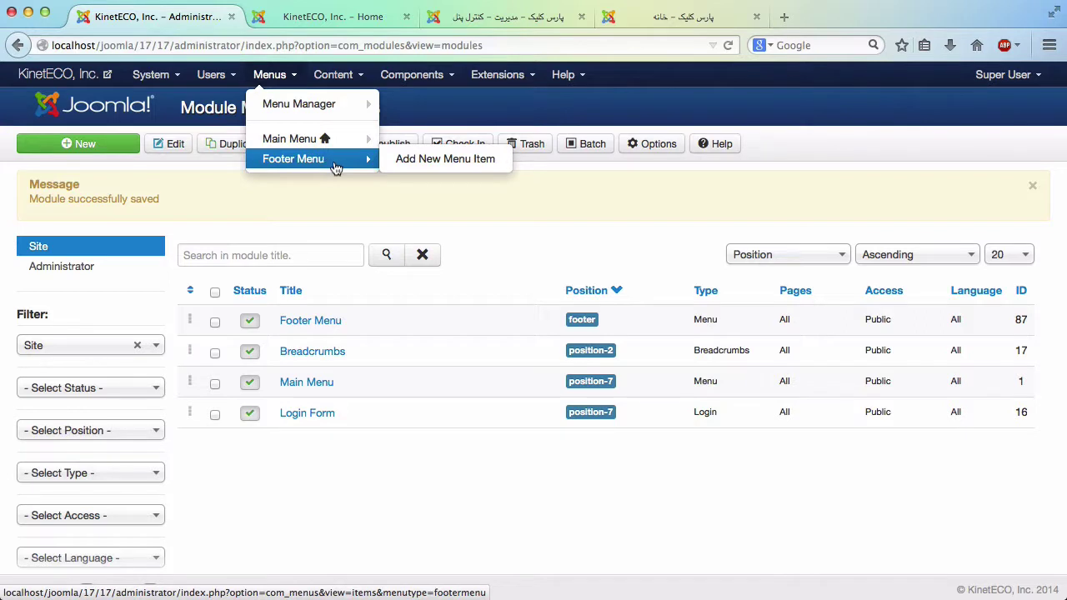
{"action": "left_click", "coordinate": [334, 164]}
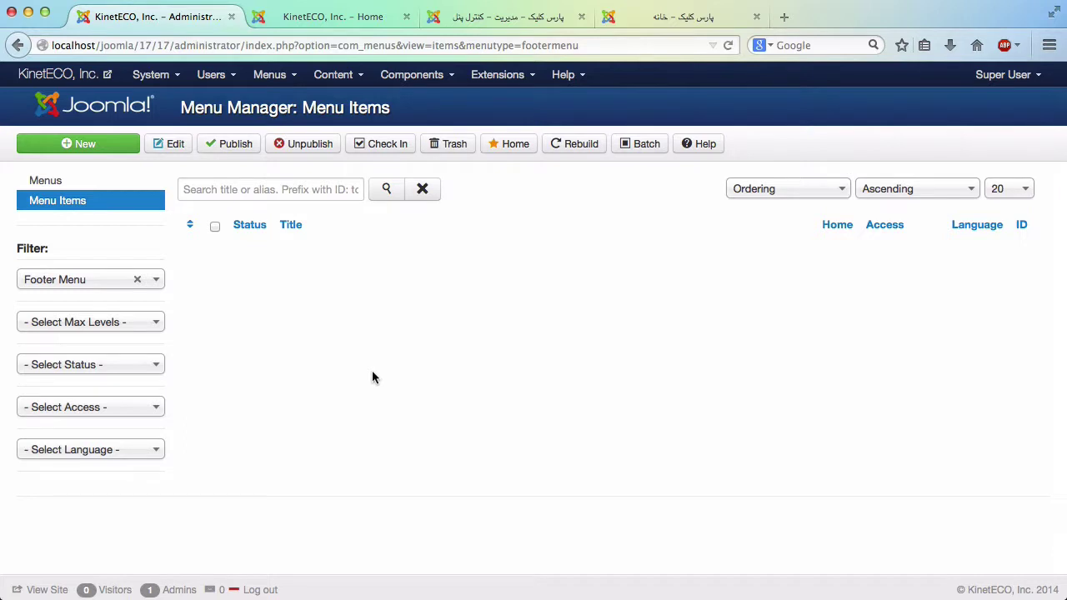
{"action": "left_click", "coordinate": [357, 20]}
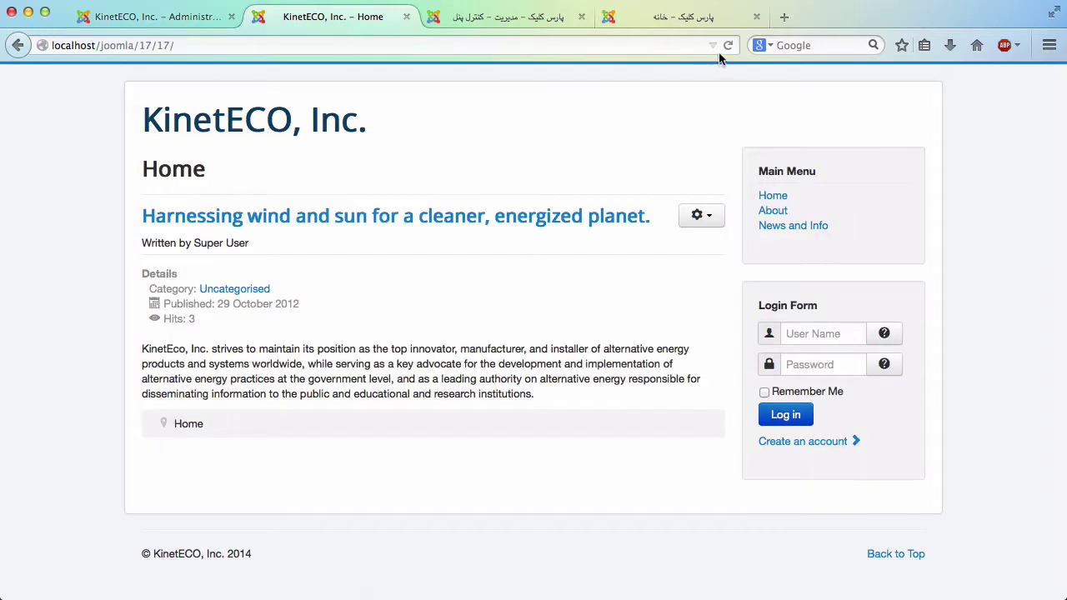
{"action": "left_click", "coordinate": [728, 46]}
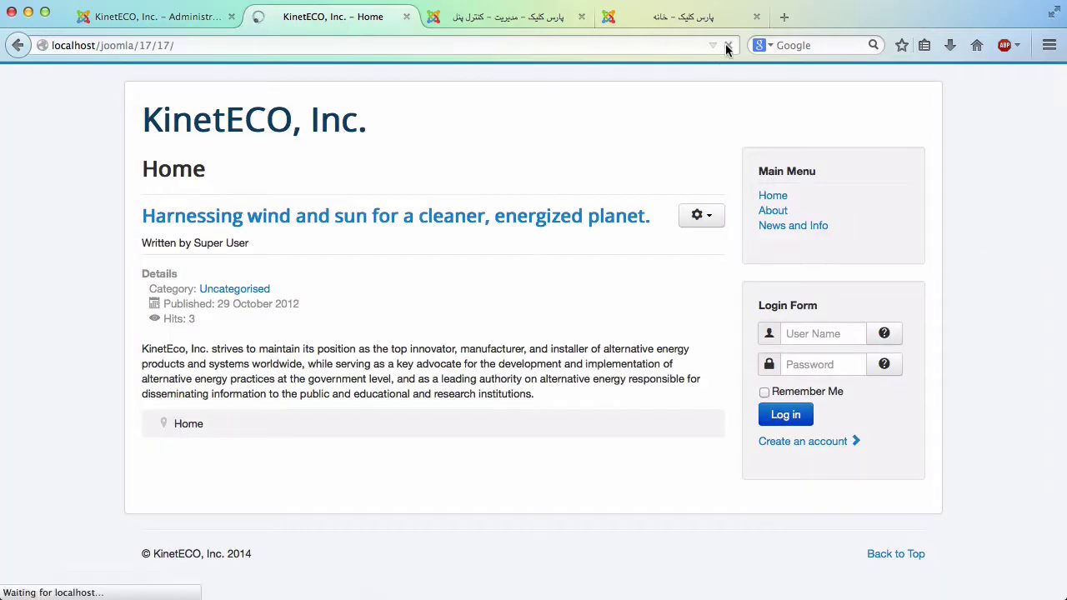
{"action": "left_click", "coordinate": [153, 19]}
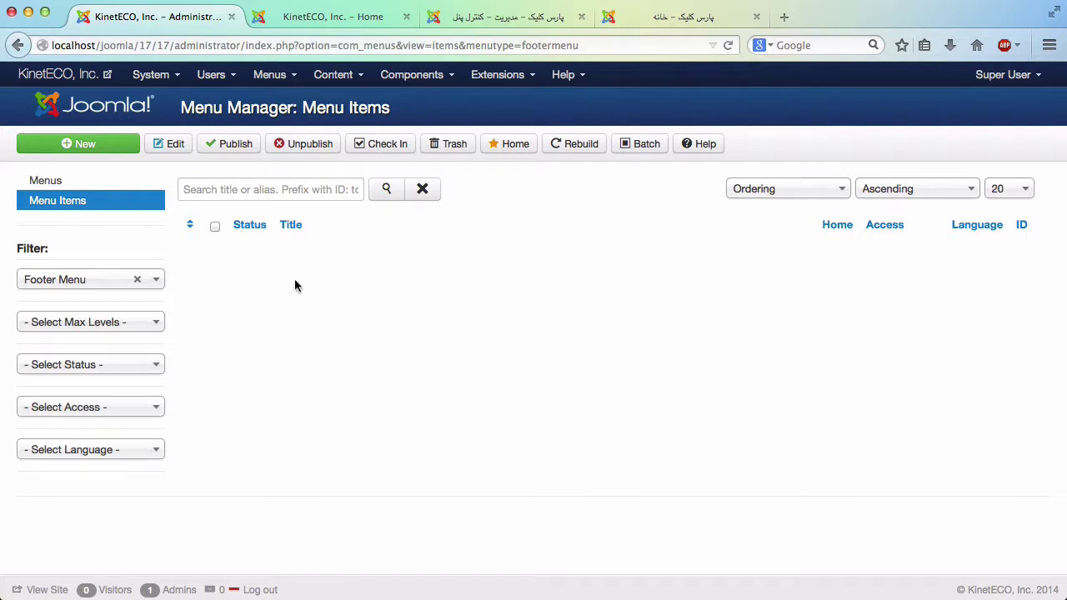
Start a new Footer Menu item with the Users Manager > Login Form type
{"action": "left_click", "coordinate": [98, 155]}
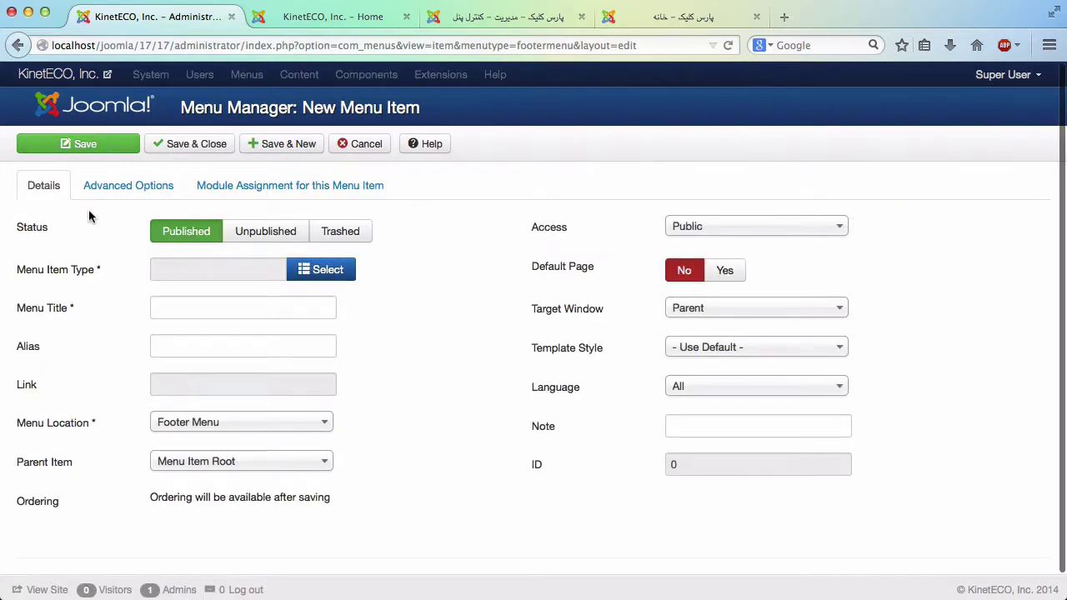
{"action": "left_click", "coordinate": [344, 280]}
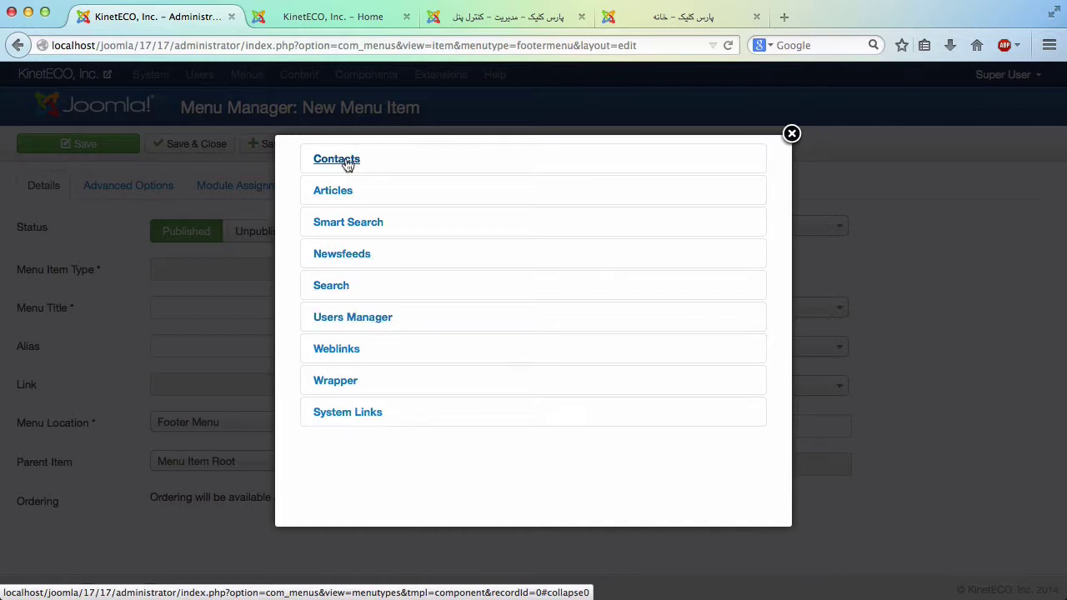
{"action": "left_click", "coordinate": [347, 323]}
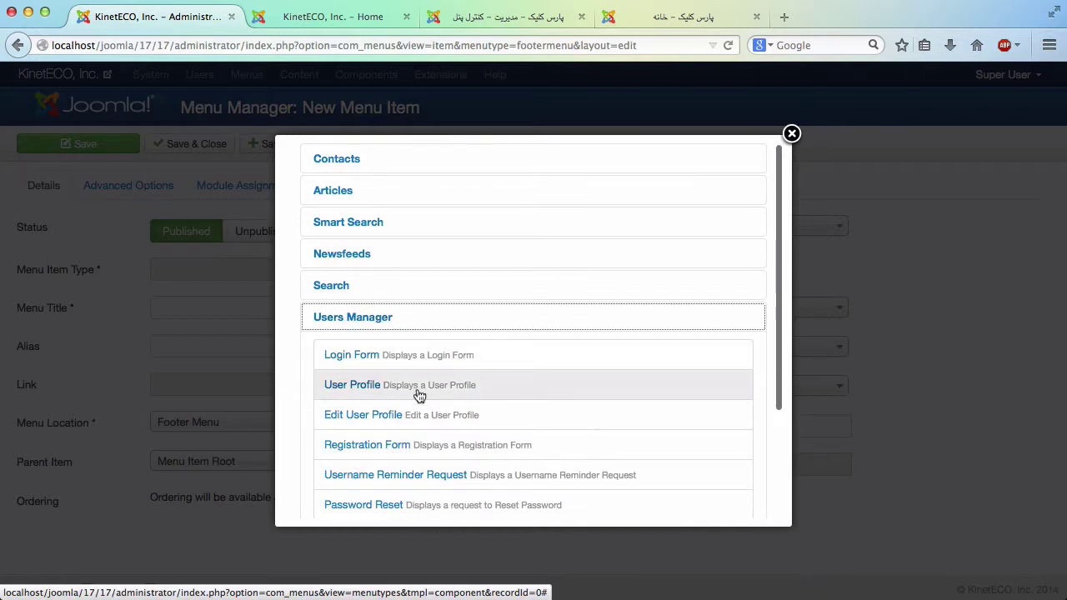
{"action": "scroll", "coordinate": [416, 394], "scroll_direction": "down", "scroll_amount": 2}
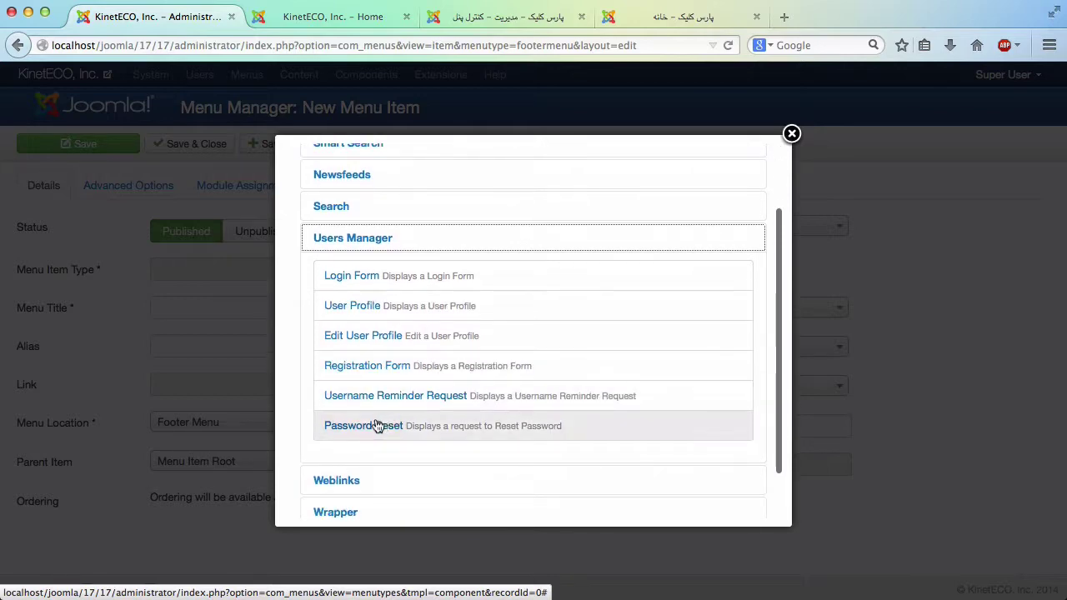
{"action": "left_click", "coordinate": [355, 277]}
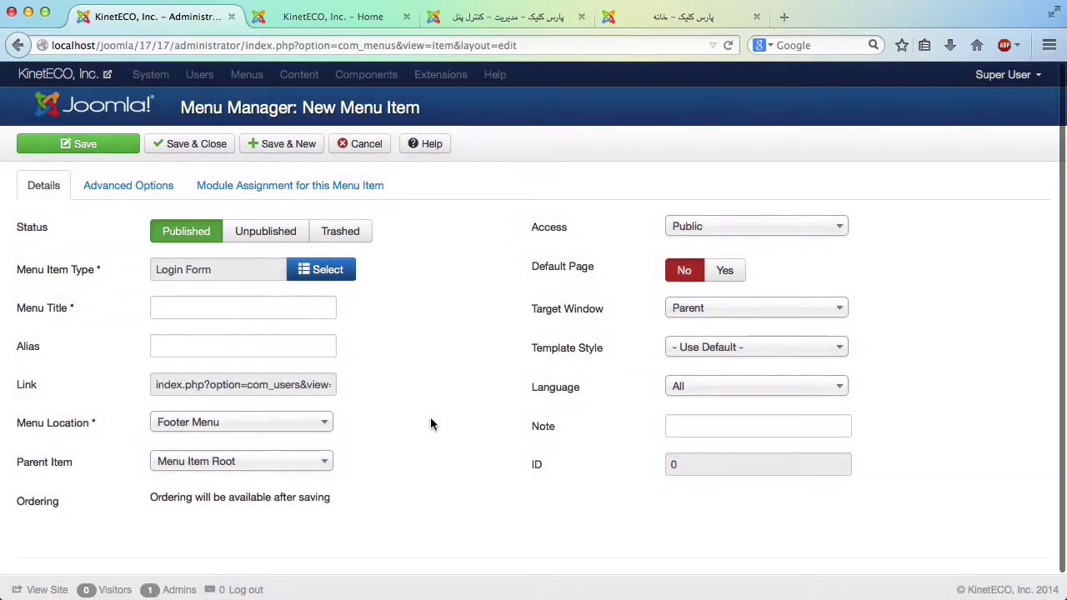
Title the menu item 'Login', then save and close it
{"action": "left_click", "coordinate": [267, 311]}
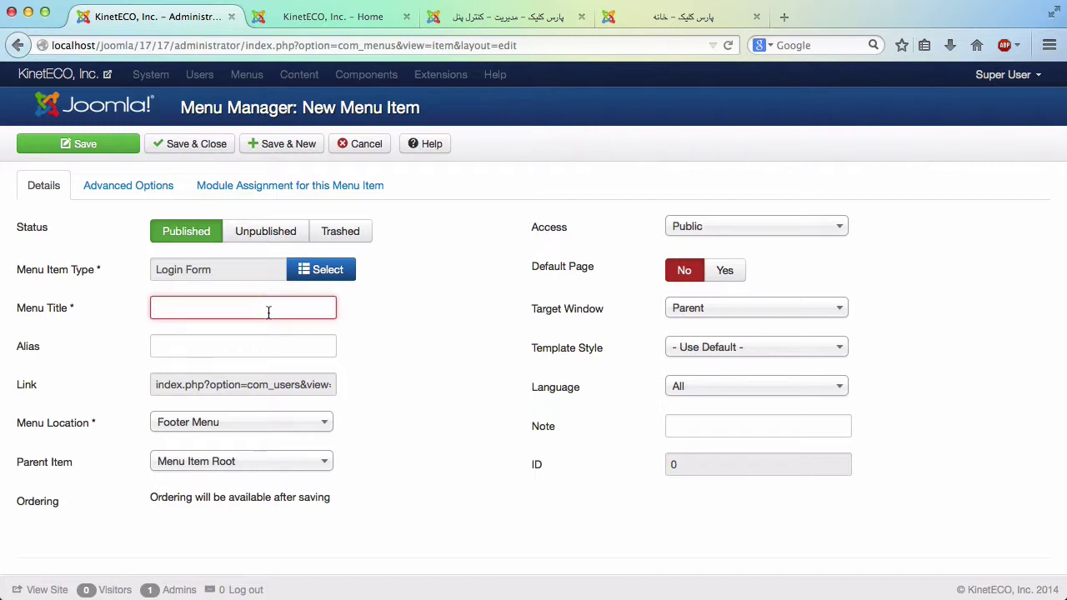
{"action": "type", "text": "Login"}
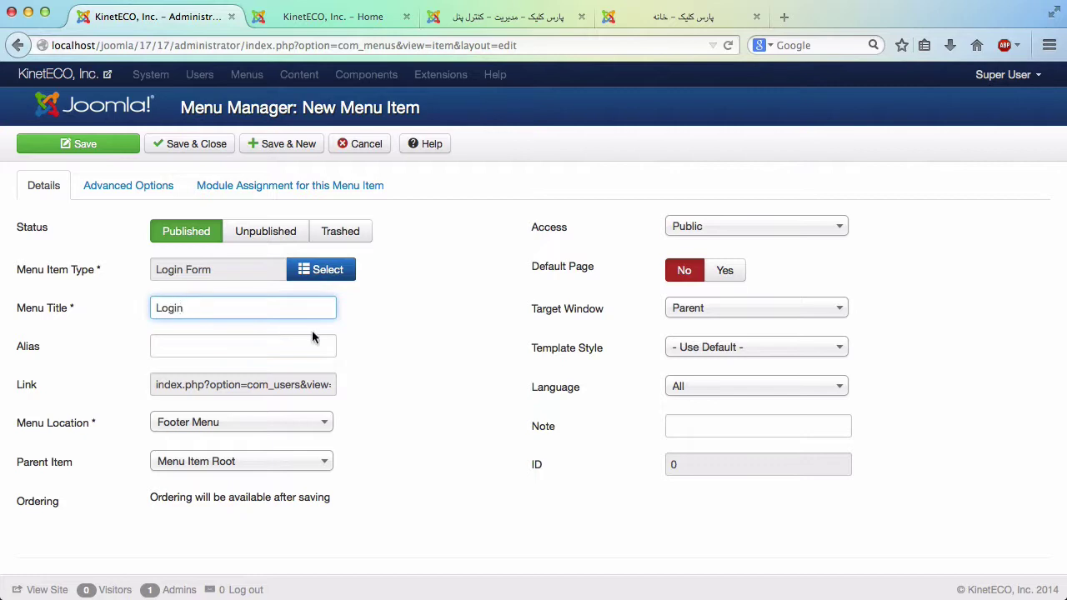
{"action": "left_click", "coordinate": [350, 17]}
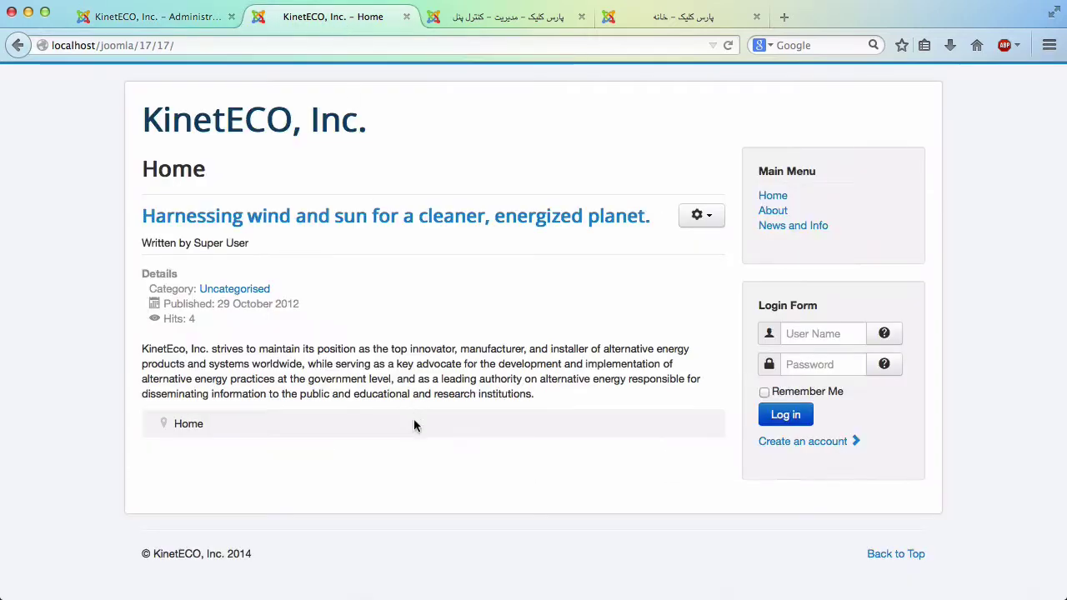
{"action": "left_click", "coordinate": [139, 20]}
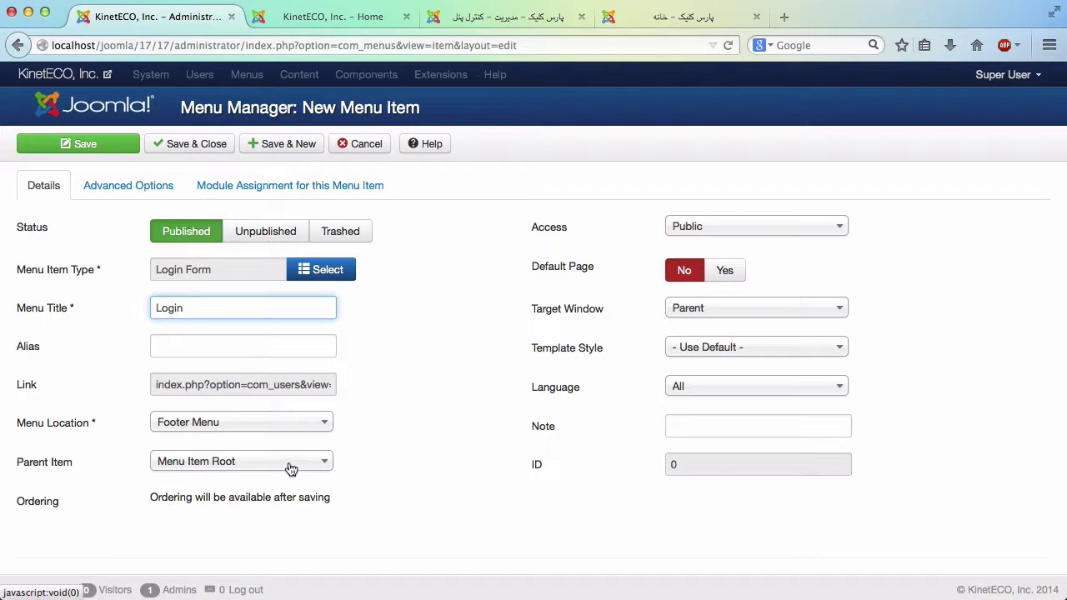
{"action": "left_click", "coordinate": [179, 143]}
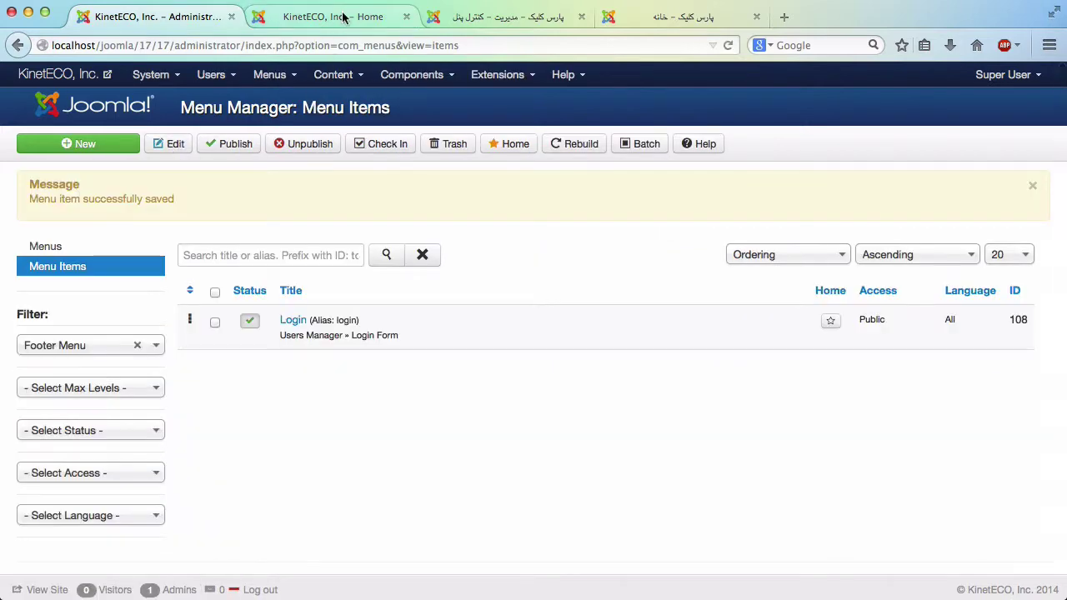
Reload the front-end site and follow the new Login link in the footer
{"action": "left_click", "coordinate": [344, 16]}
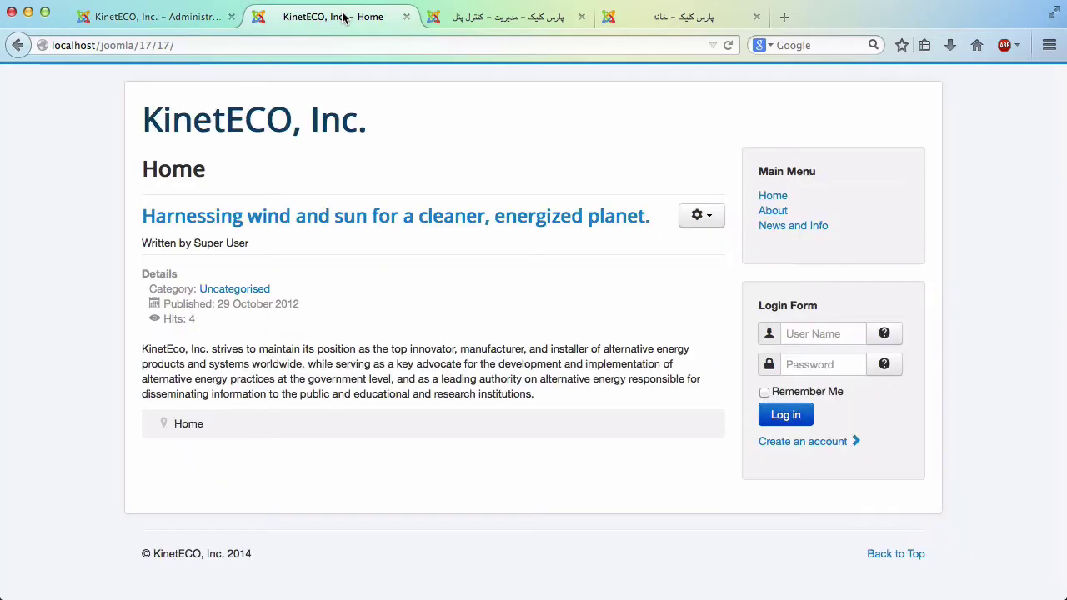
{"action": "left_click", "coordinate": [727, 45]}
{"action": "scroll", "coordinate": [253, 523], "scroll_direction": "down", "scroll_amount": 1}
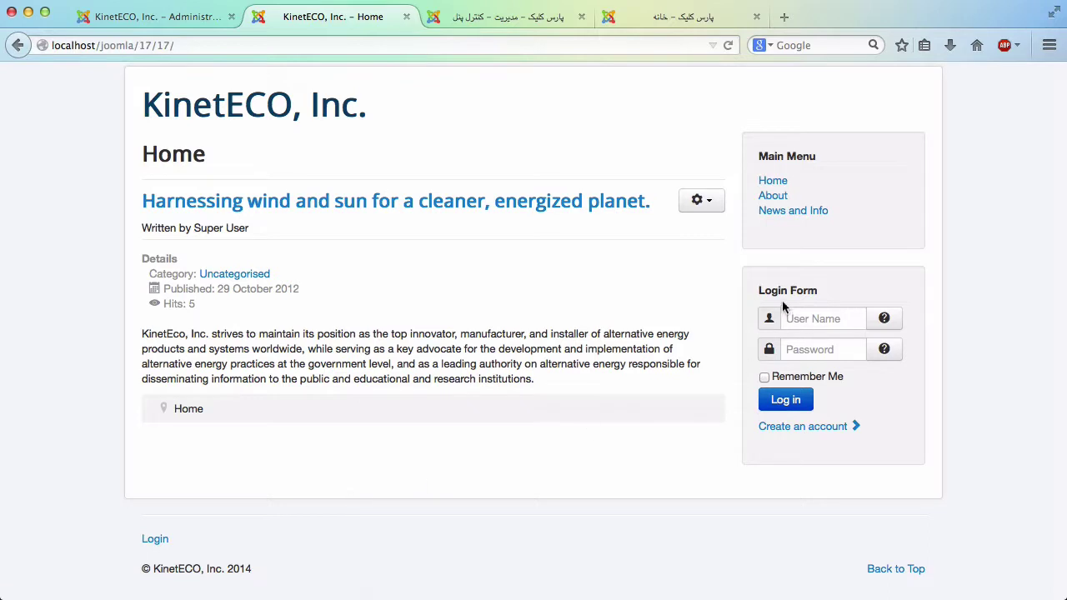
{"action": "left_click", "coordinate": [155, 540]}
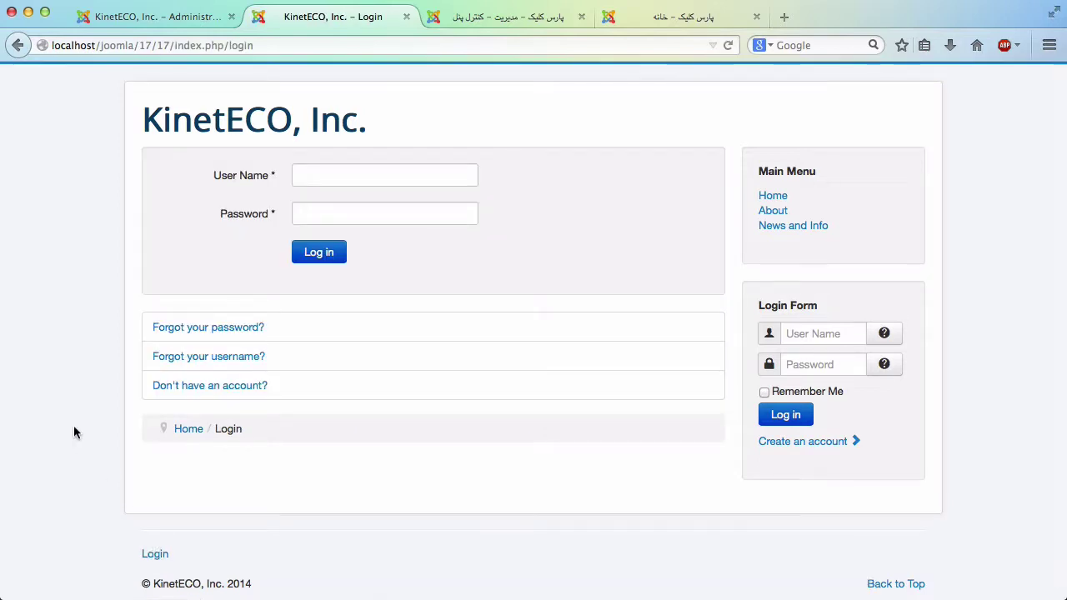
On the login page, try the user name and password fields and open the password reset page
{"action": "left_click", "coordinate": [366, 182]}
{"action": "left_click", "coordinate": [364, 214]}
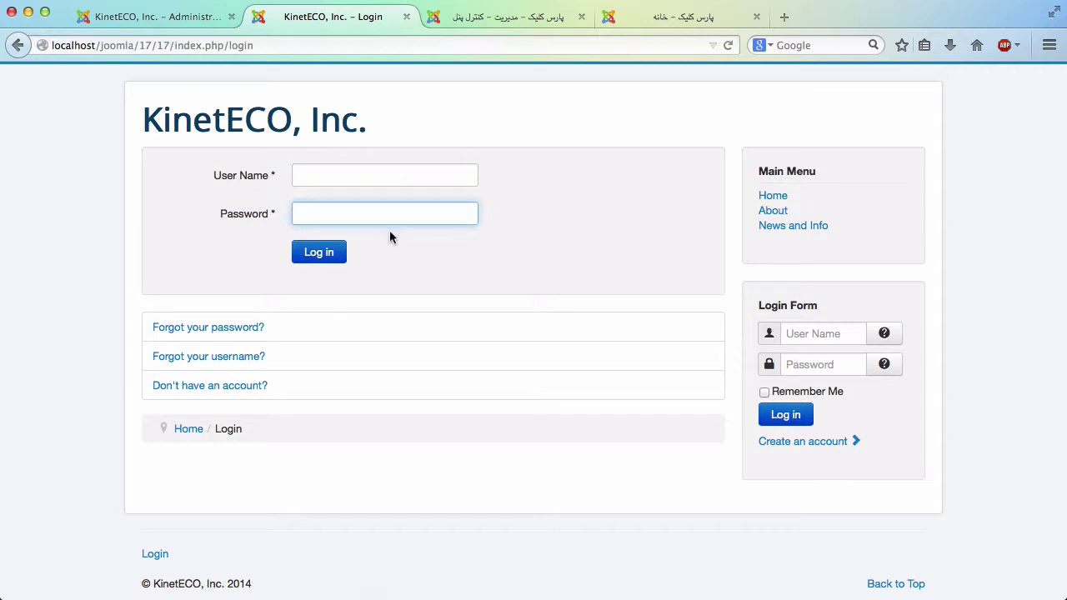
{"action": "left_click", "coordinate": [230, 328]}
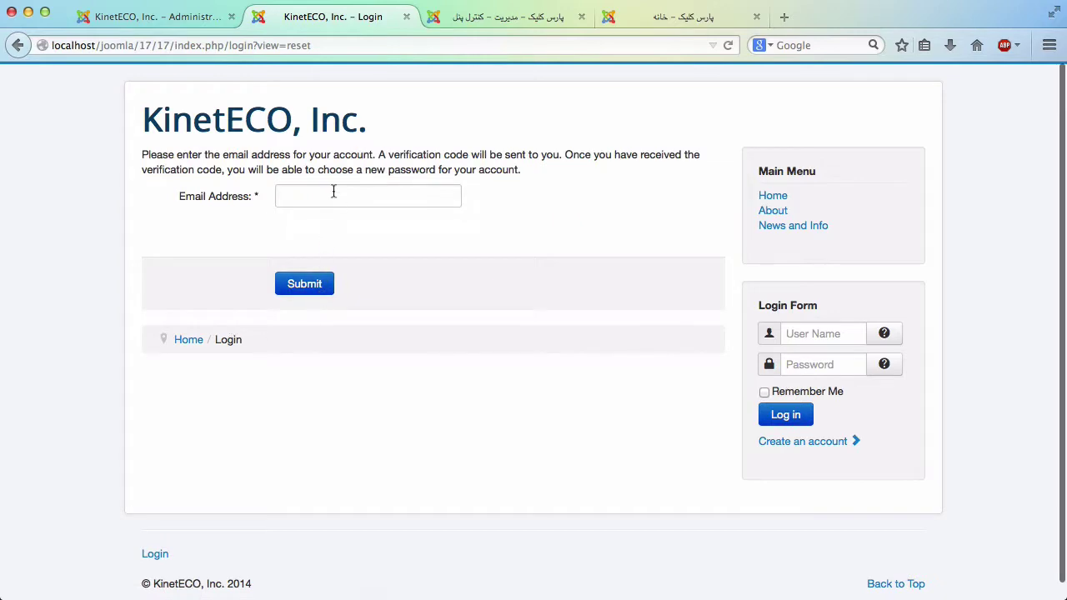
{"action": "left_click", "coordinate": [188, 341]}
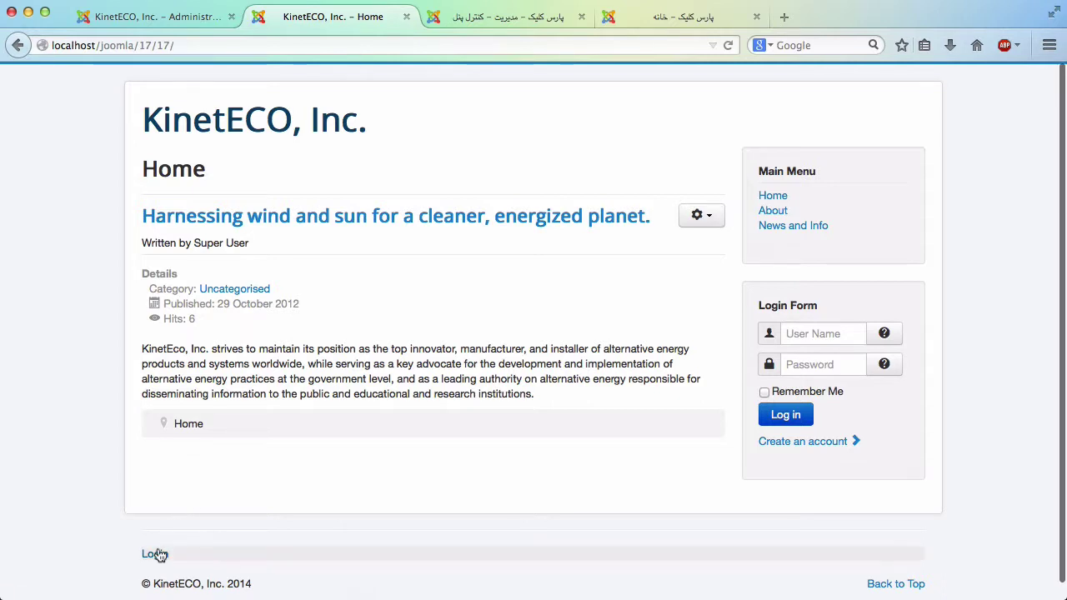
Reopen the login page from the footer, check the username reminder page, and return home
{"action": "left_click", "coordinate": [157, 553]}
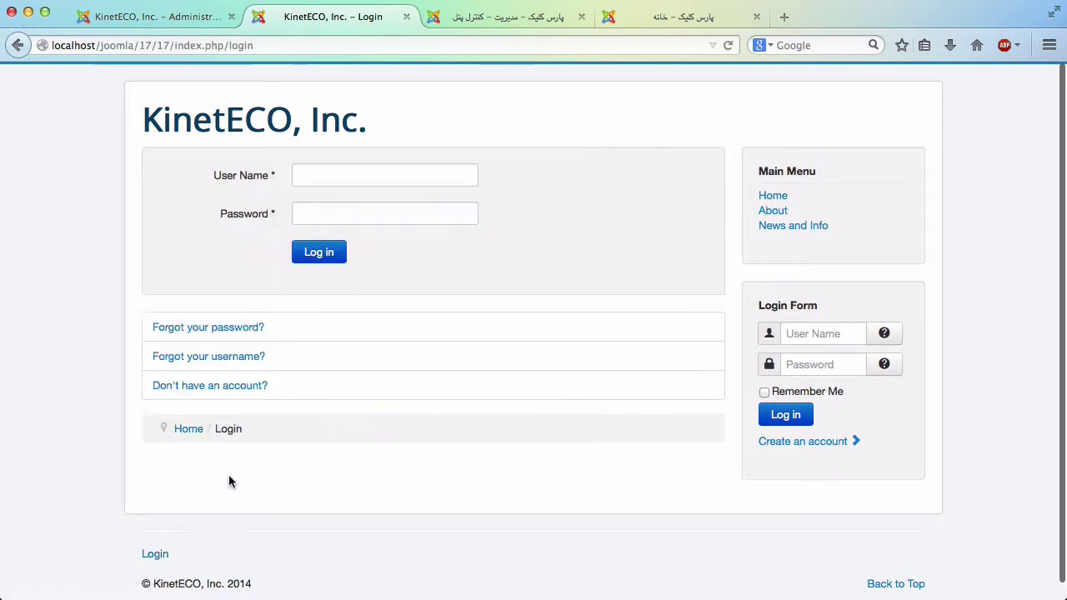
{"action": "left_click", "coordinate": [237, 368]}
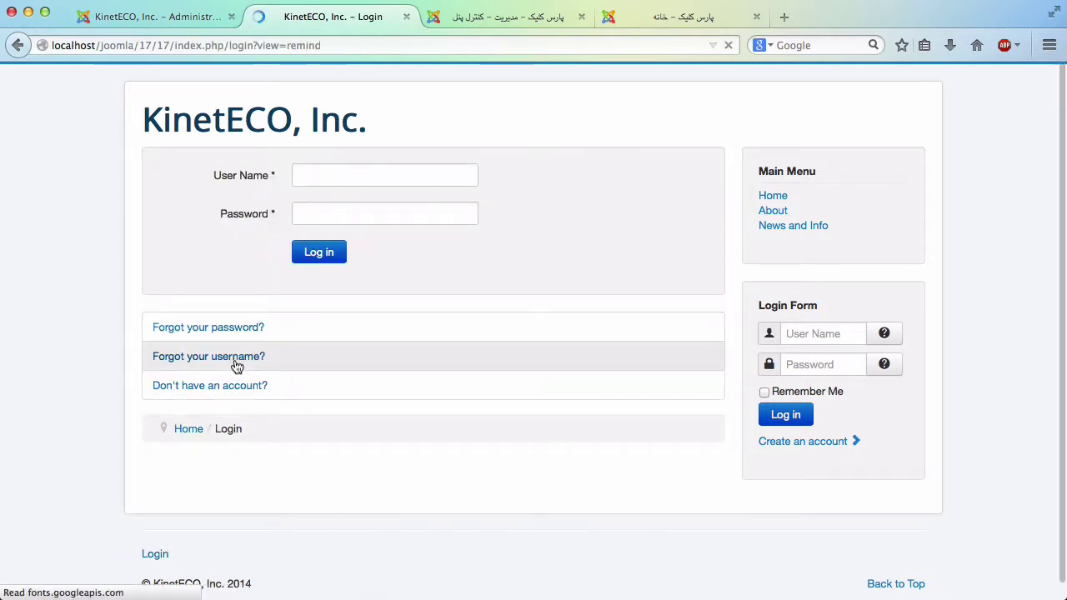
{"action": "left_click", "coordinate": [158, 555]}
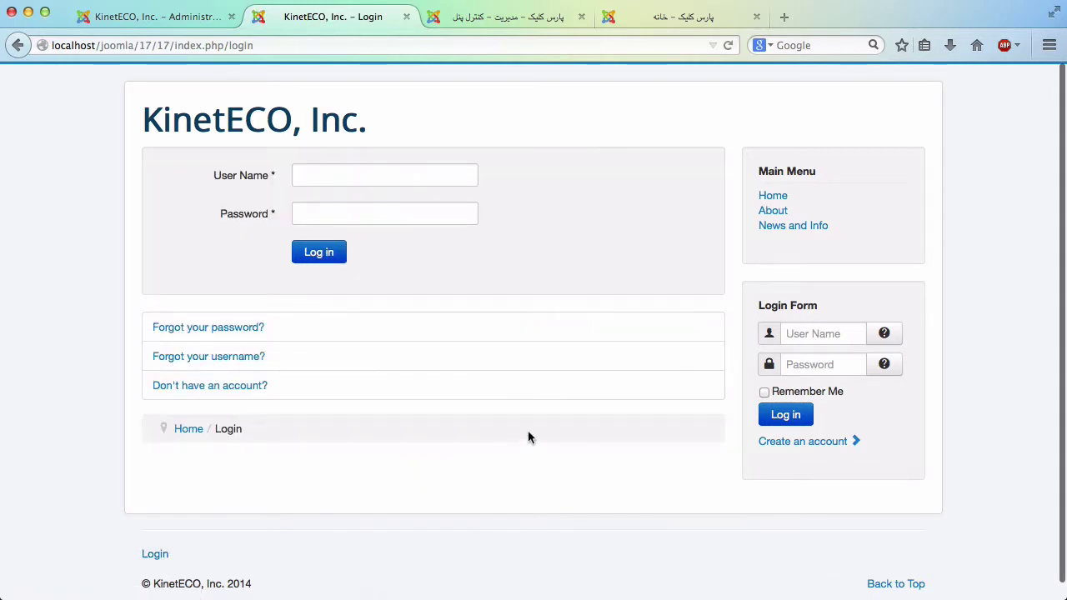
{"action": "left_click", "coordinate": [777, 195]}
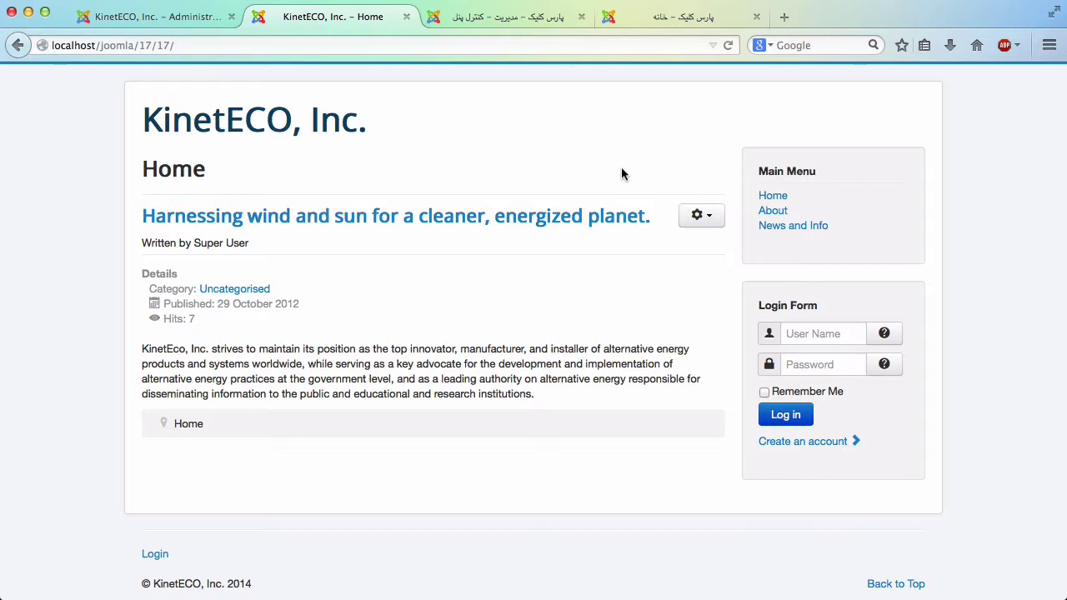
{"action": "left_click", "coordinate": [133, 18]}
{"action": "left_click", "coordinate": [302, 18]}
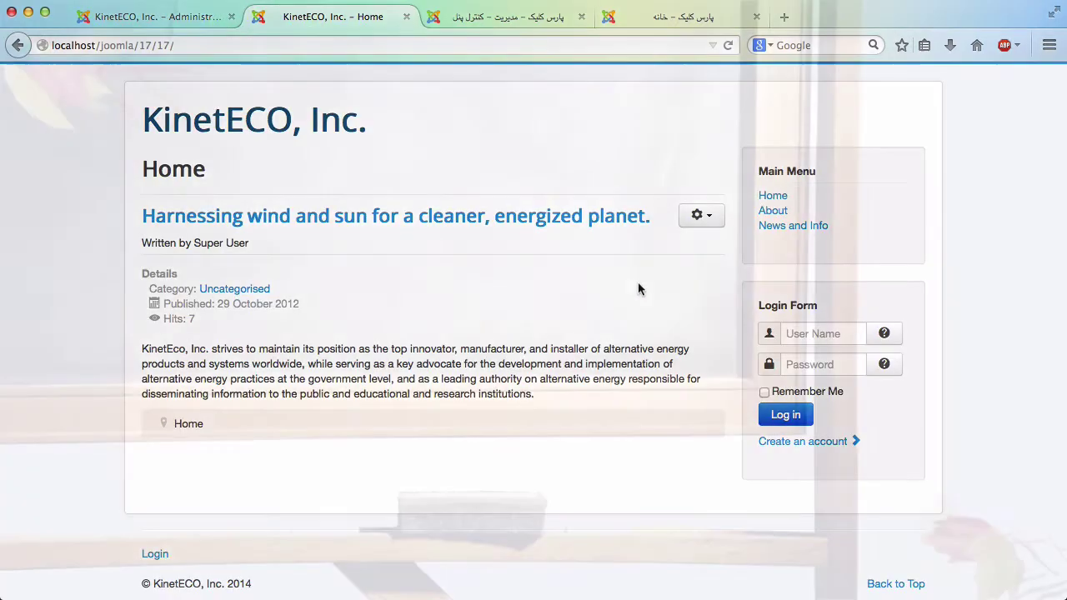